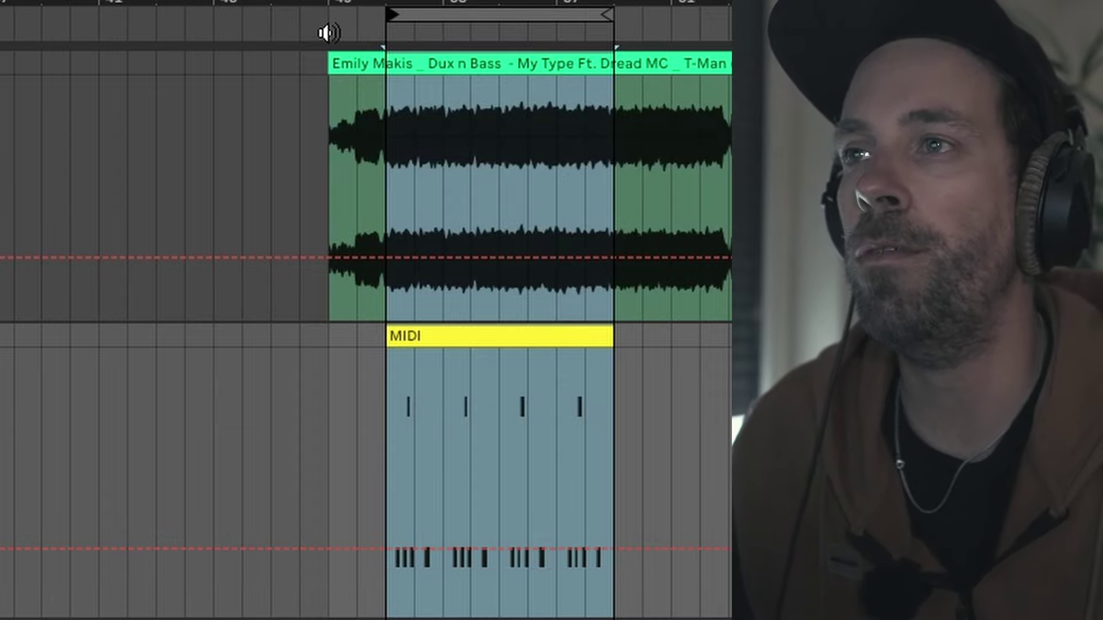
Loop playback over the range of the yellow MIDI clip and audition that section of the reference track.
click(327, 26)
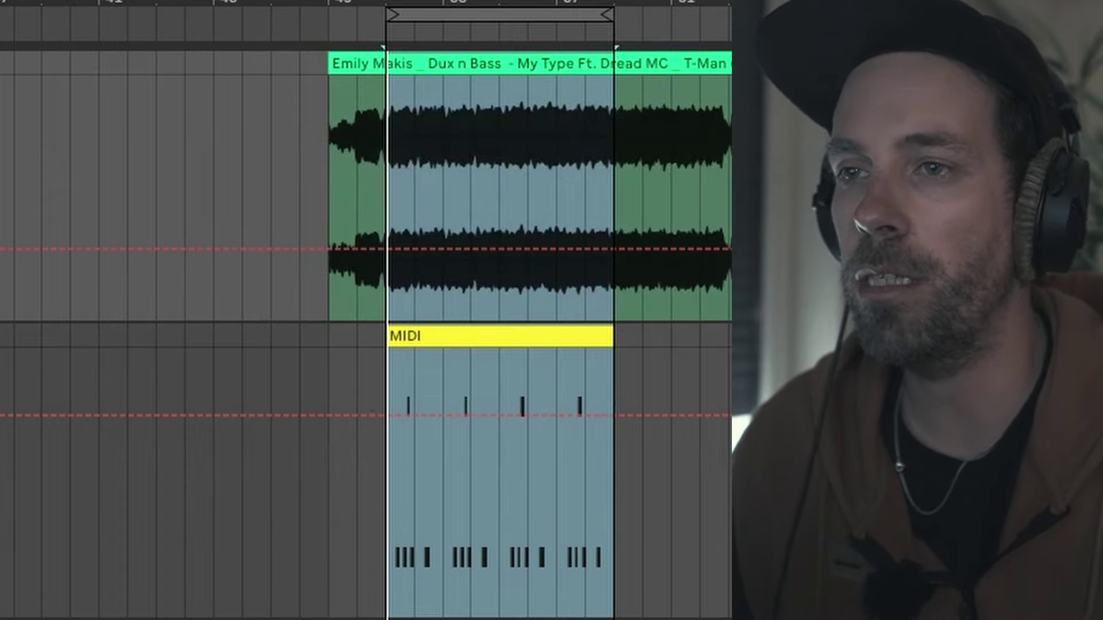
click(452, 337)
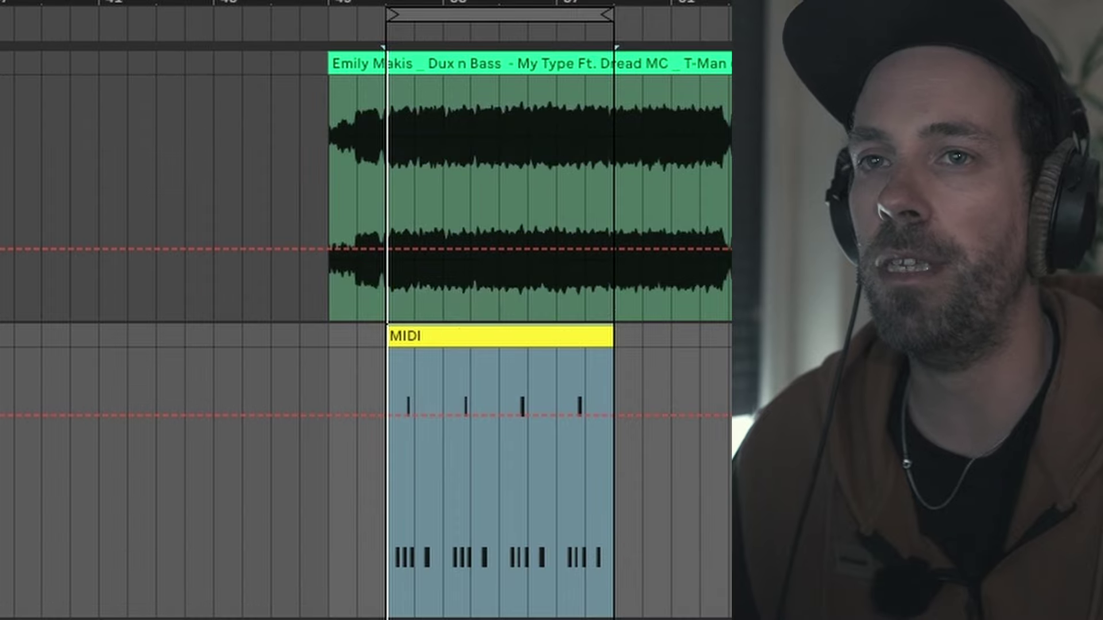
click(466, 21)
key(space)
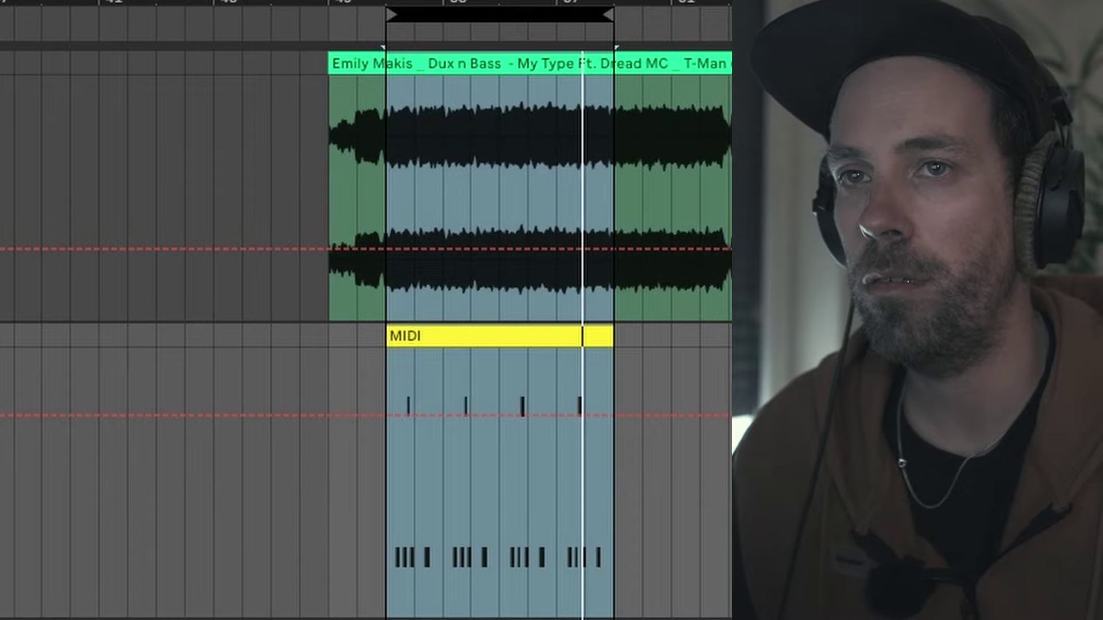
key(ctrl+l)
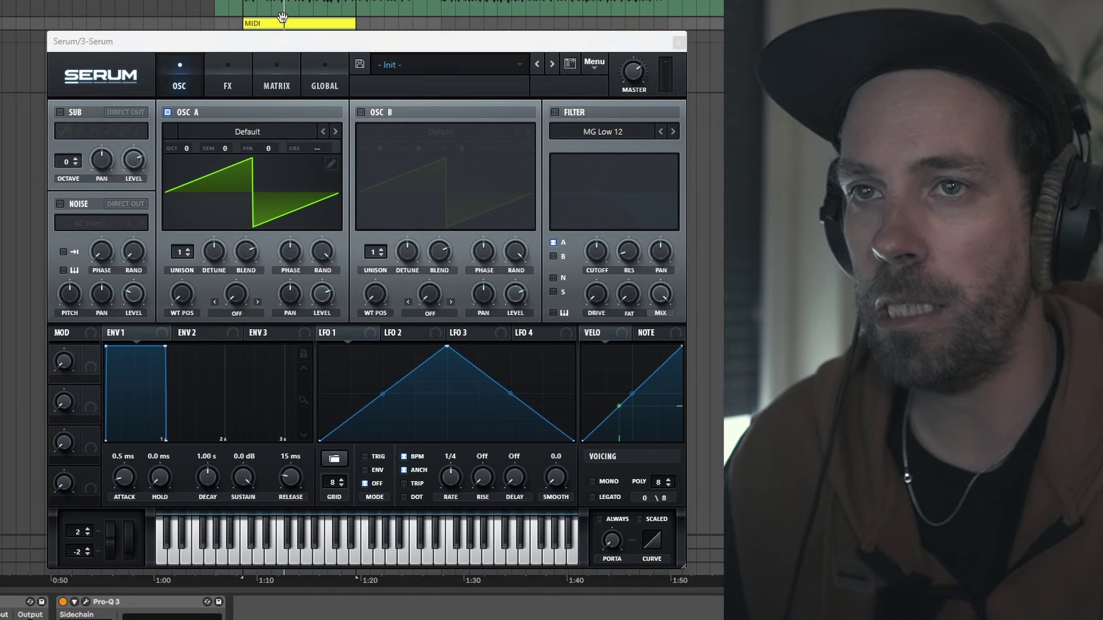
key(Down)
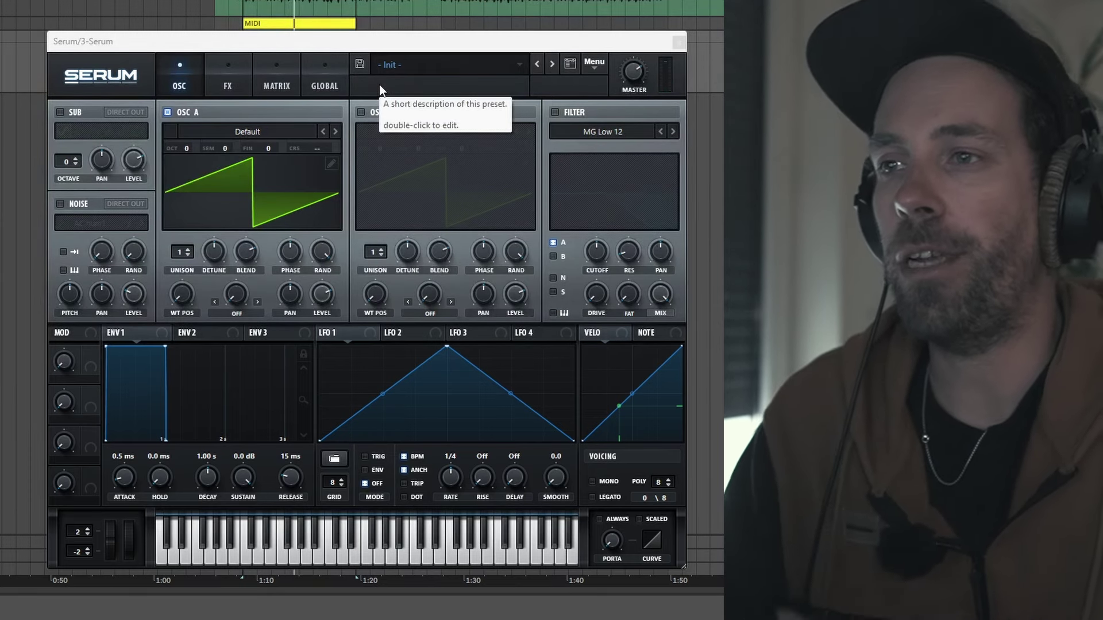
Load the Basic Shapes wavetable in oscillator A, move its wavetable position to the square wave, and set the octave to -3.
click(256, 134)
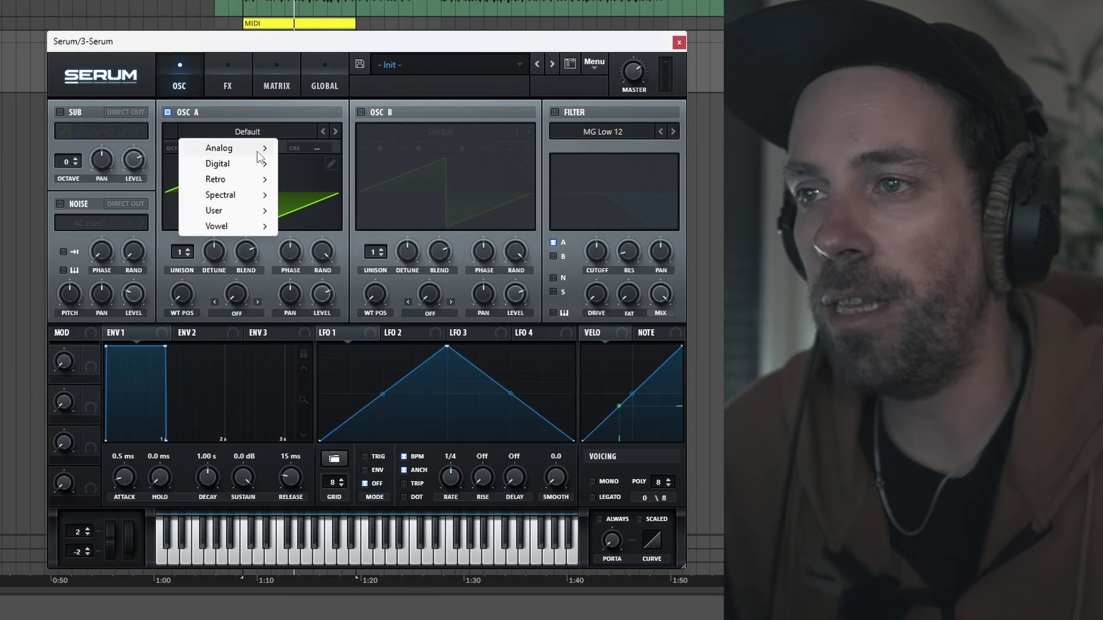
mouse_move(260, 155)
click(313, 214)
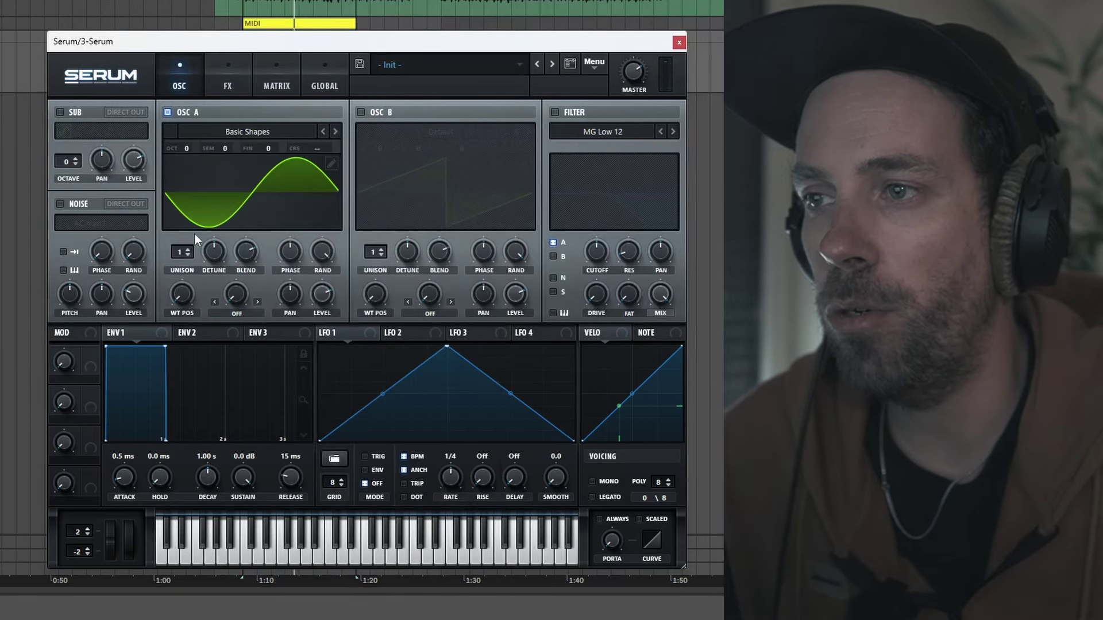
drag(181, 277, 179, 216)
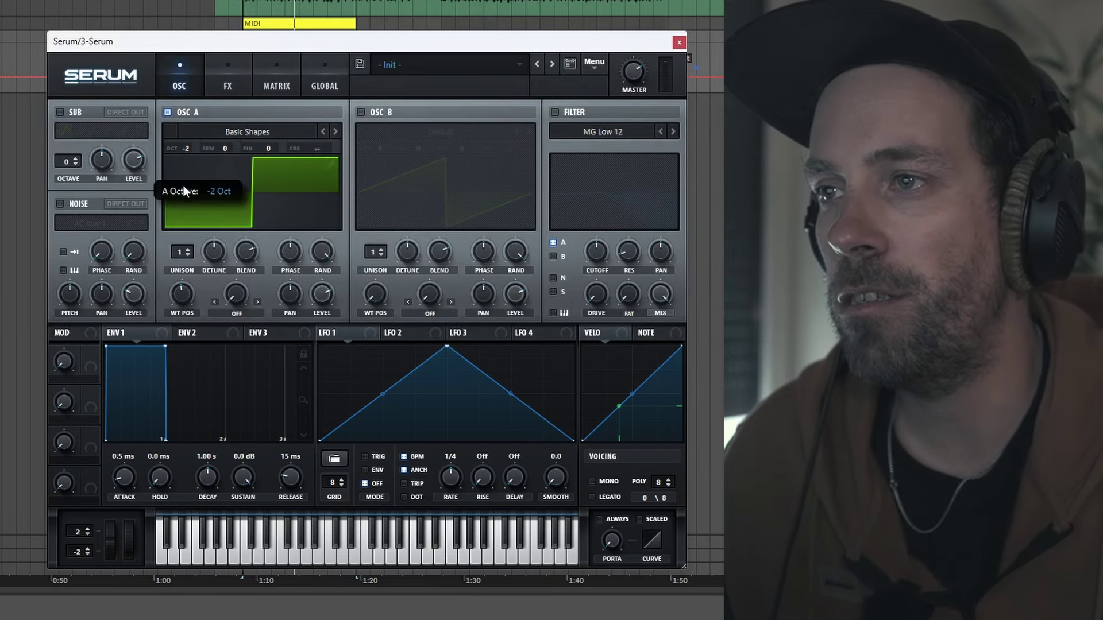
drag(181, 200, 180, 206)
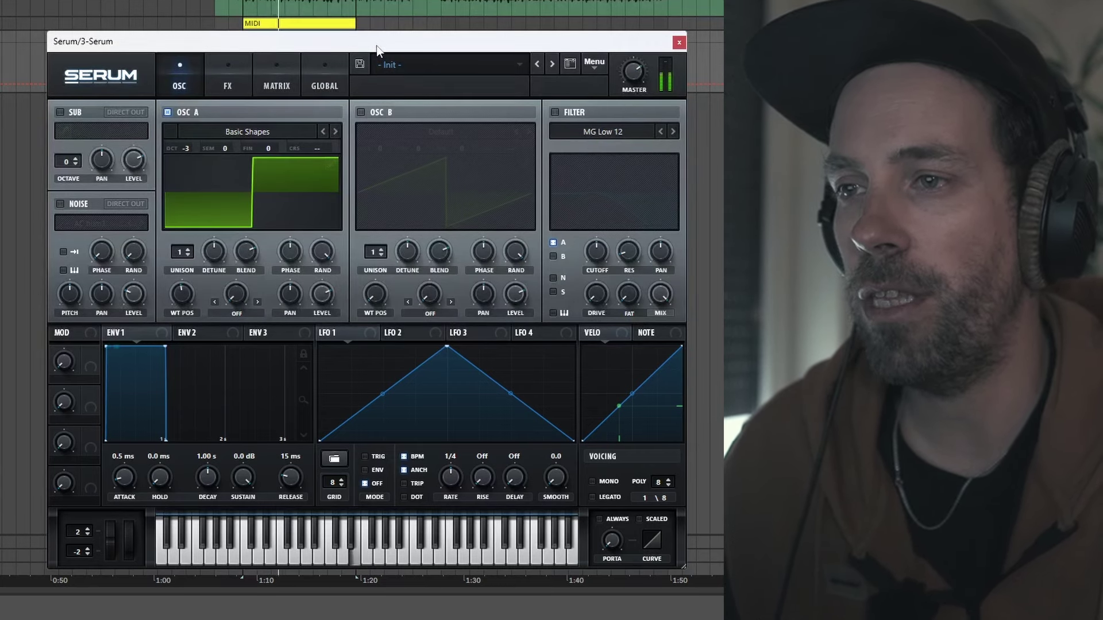
Reshape LFO 1 into a steep falling curve with a long low tail and set its mode to Env.
click(354, 337)
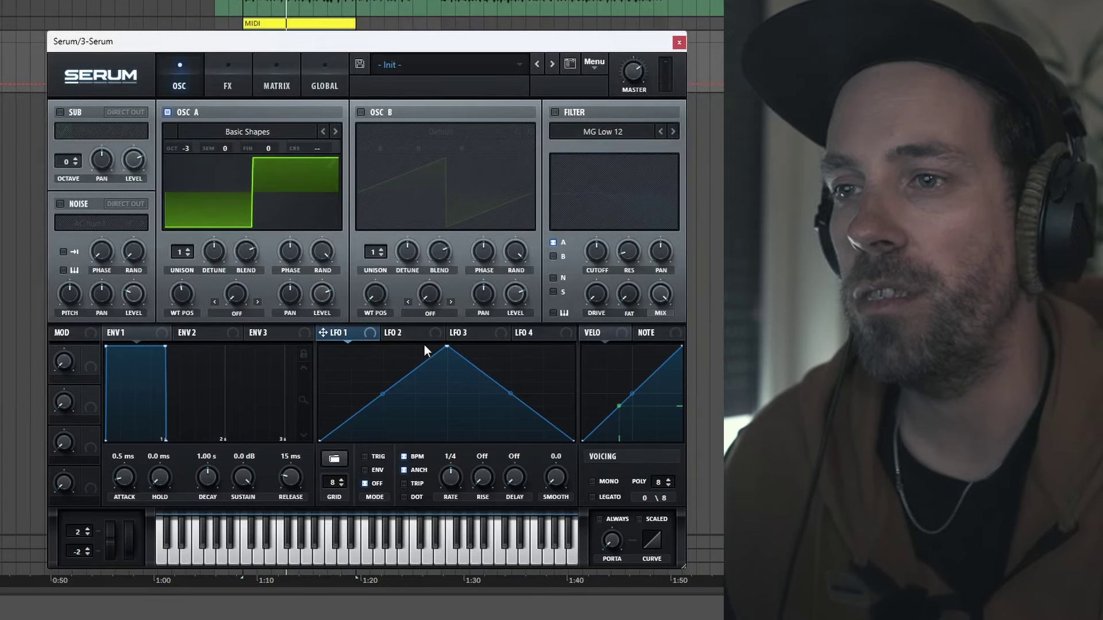
drag(447, 346, 359, 387)
drag(437, 405, 423, 428)
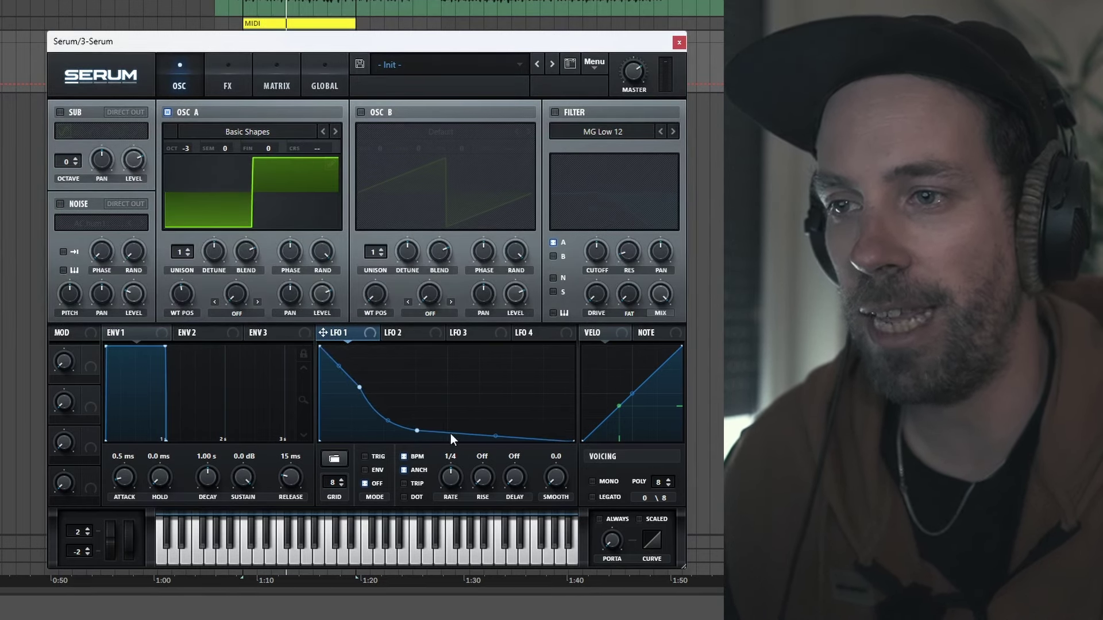
drag(339, 366, 340, 370)
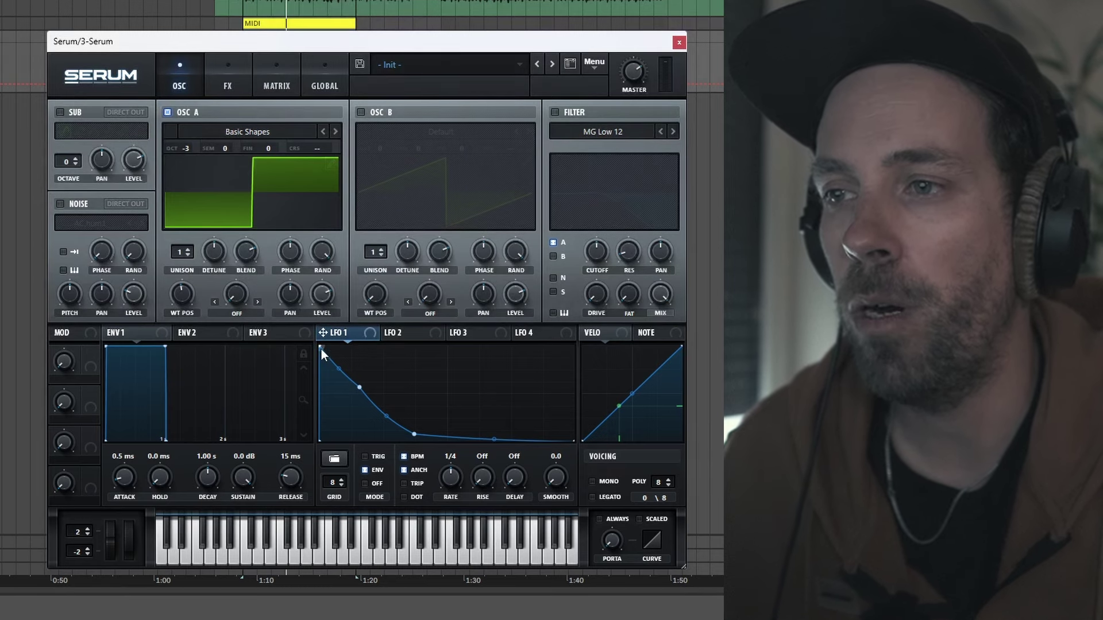
Turn oscillator A's level down, modulate it upward with LFO 1, and shorten the LFO curve's decay.
drag(331, 300, 325, 296)
drag(326, 295, 319, 91)
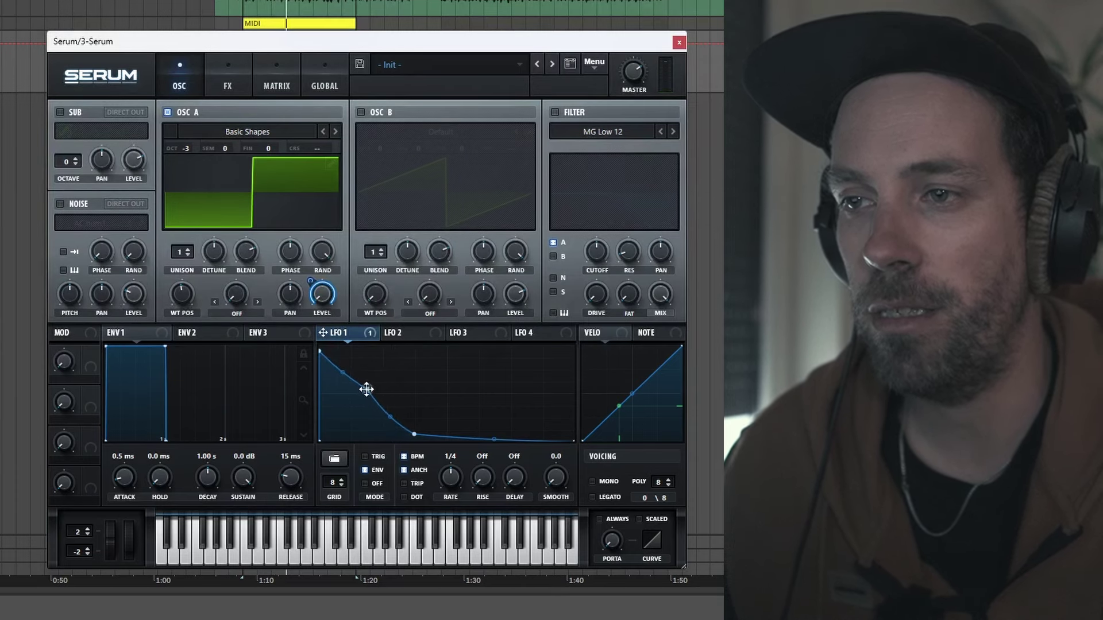
drag(414, 434, 394, 434)
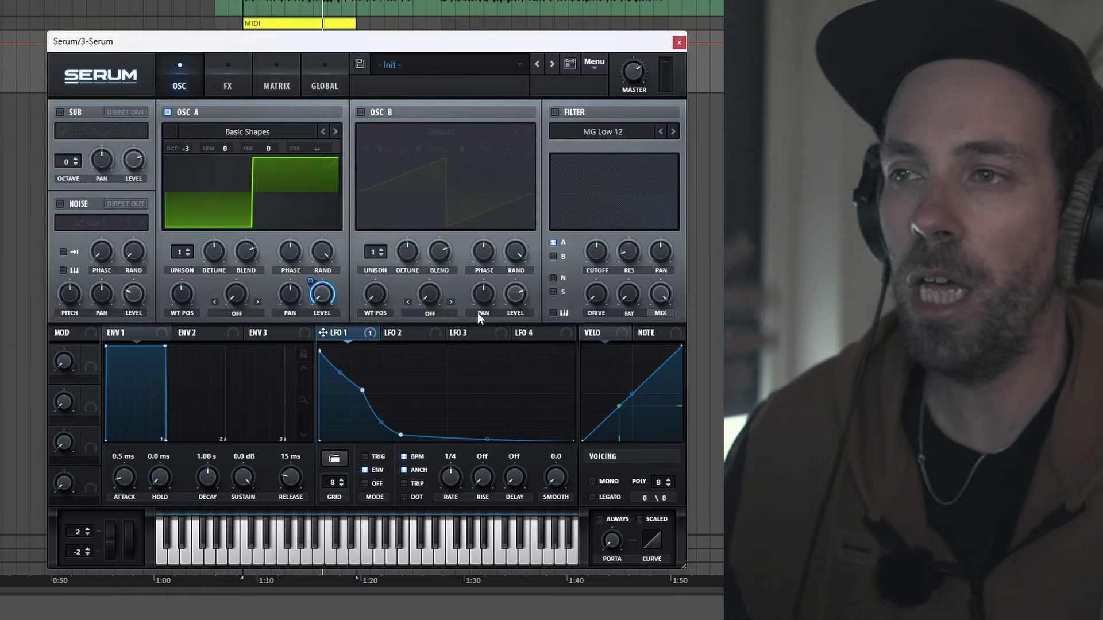
Enable the filter as MG Low 24 with a low cutoff and modulate the cutoff with LFO 1 by about 62.
click(555, 111)
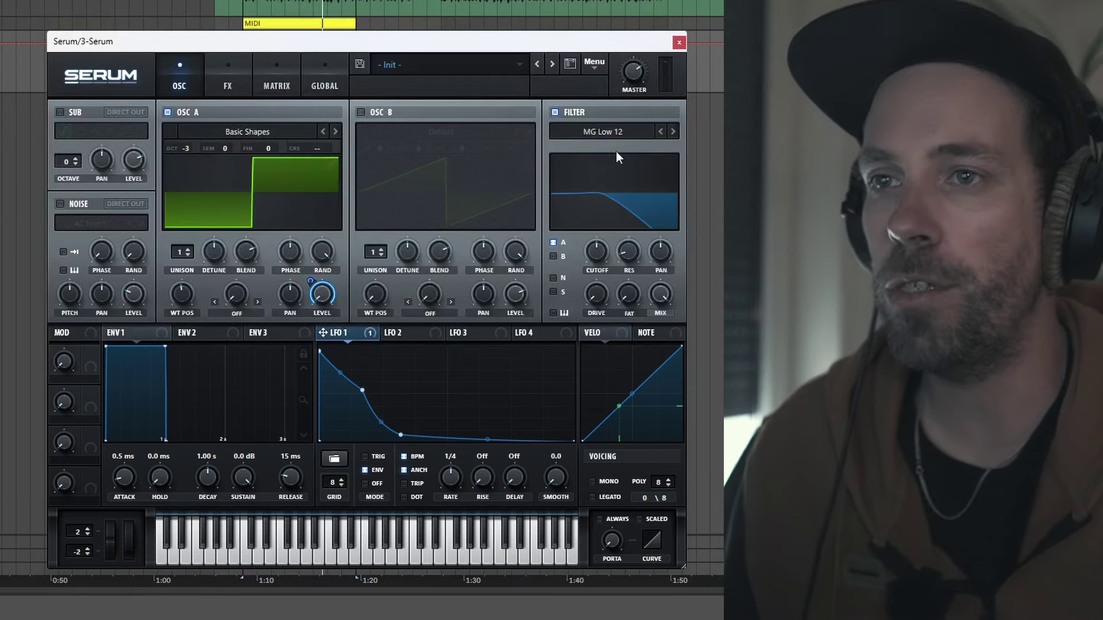
click(674, 135)
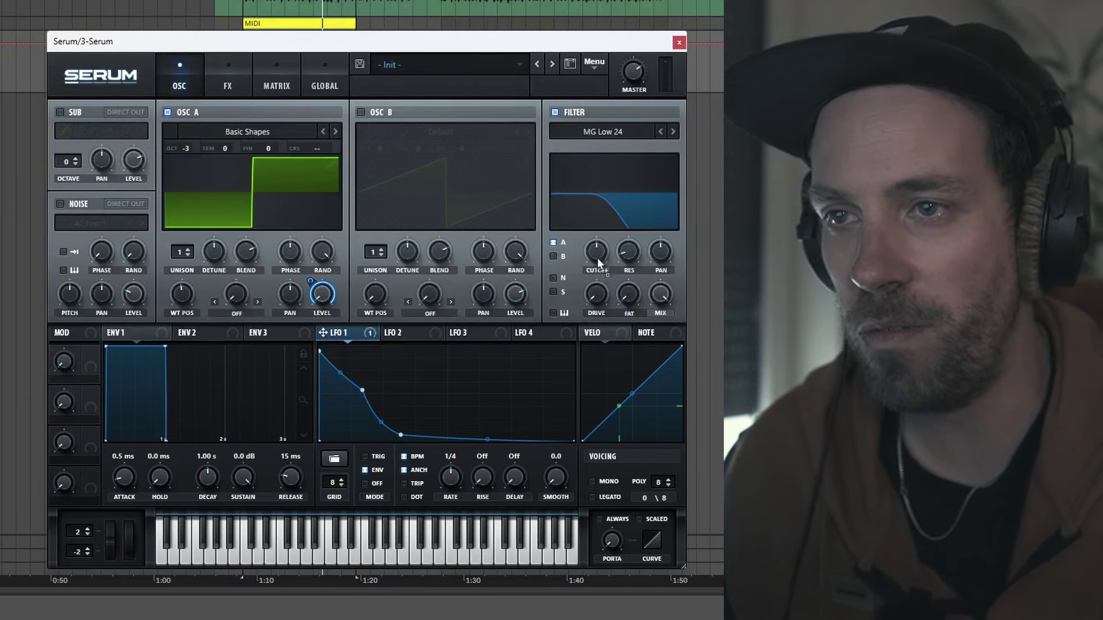
mouse_move(599, 264)
mouse_down()
mouse_move(596, 252)
mouse_move(578, 262)
mouse_move(592, 270)
mouse_up()
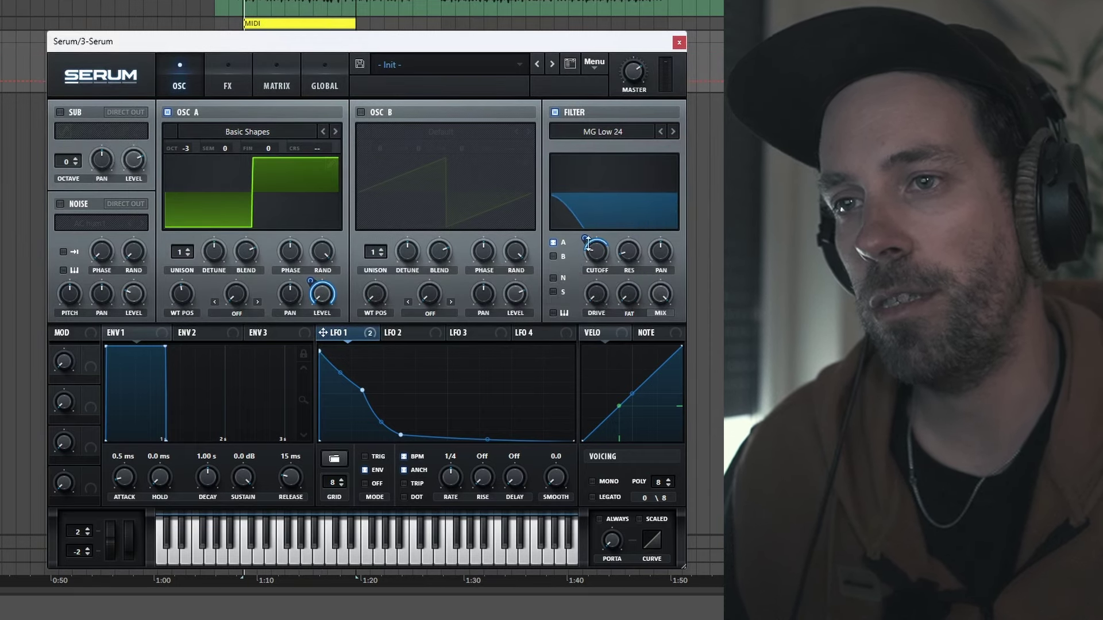
drag(587, 239, 598, 272)
mouse_move(598, 257)
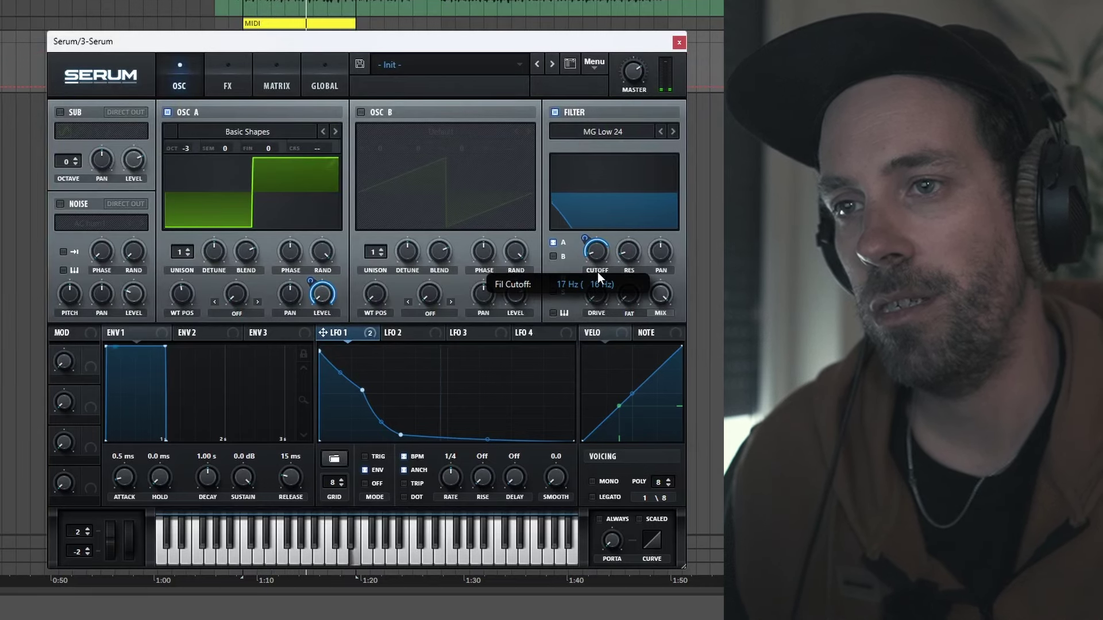
mouse_move(585, 236)
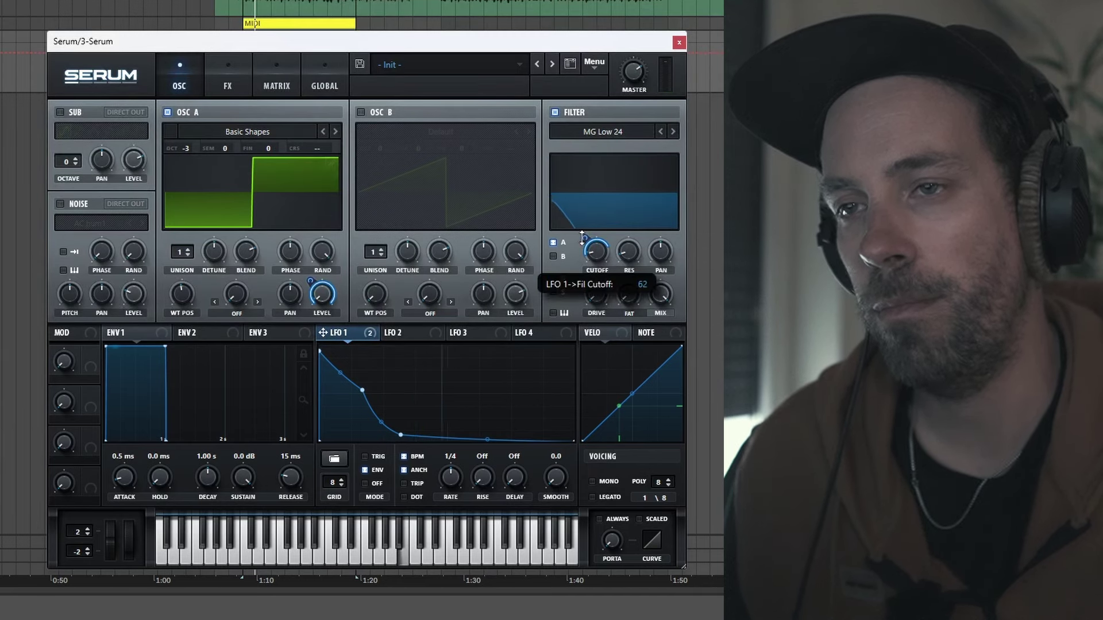
drag(582, 238, 583, 239)
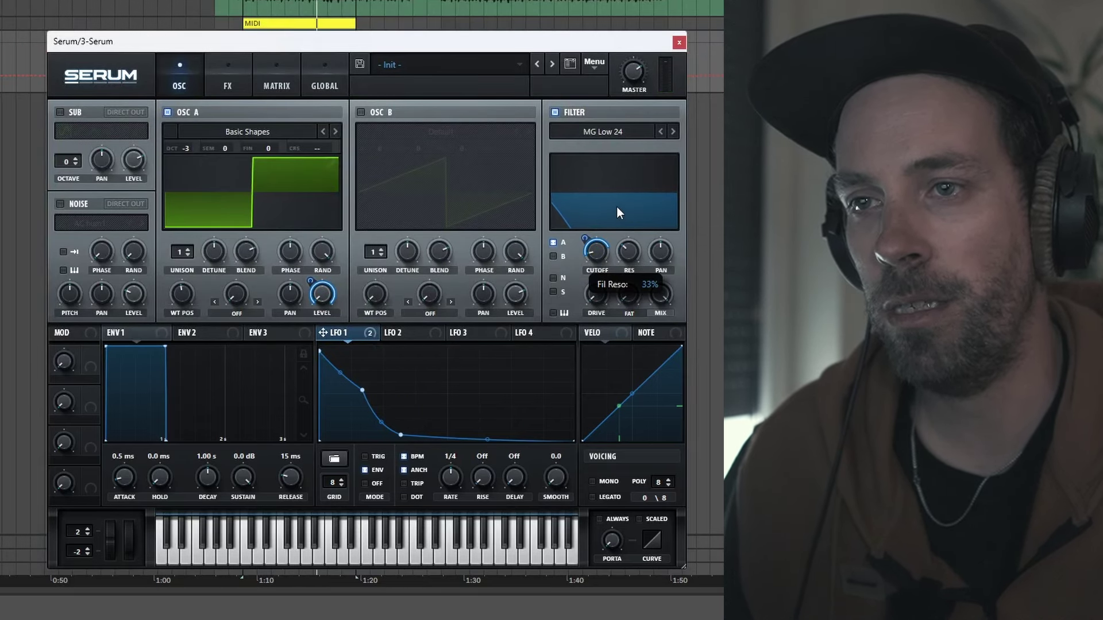
Raise the filter's resonance and bring its cutoff up slightly.
drag(617, 207, 591, 147)
drag(630, 255, 604, 249)
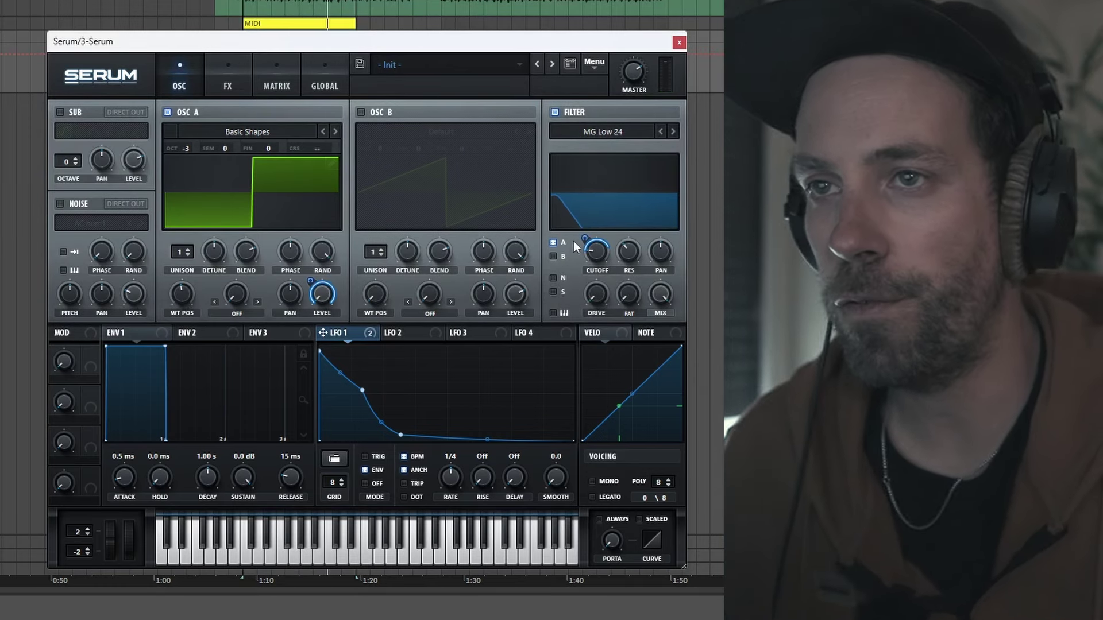
mouse_move(633, 71)
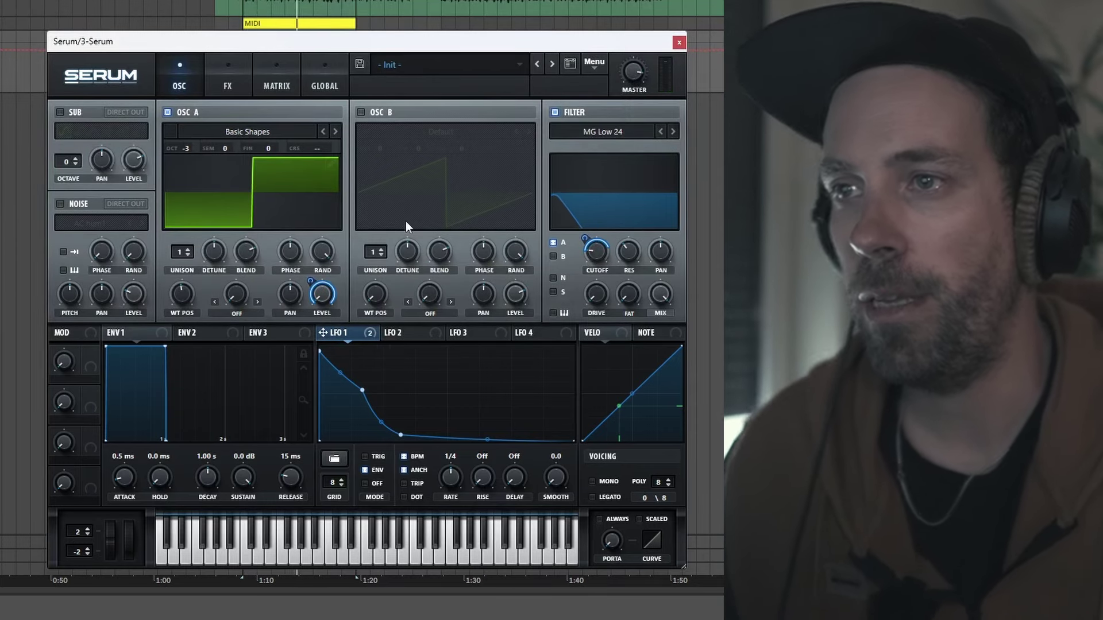
Enable oscillator B, turn its level fully down, and load the BS2 - Acid wavetable from the Analog group.
click(361, 112)
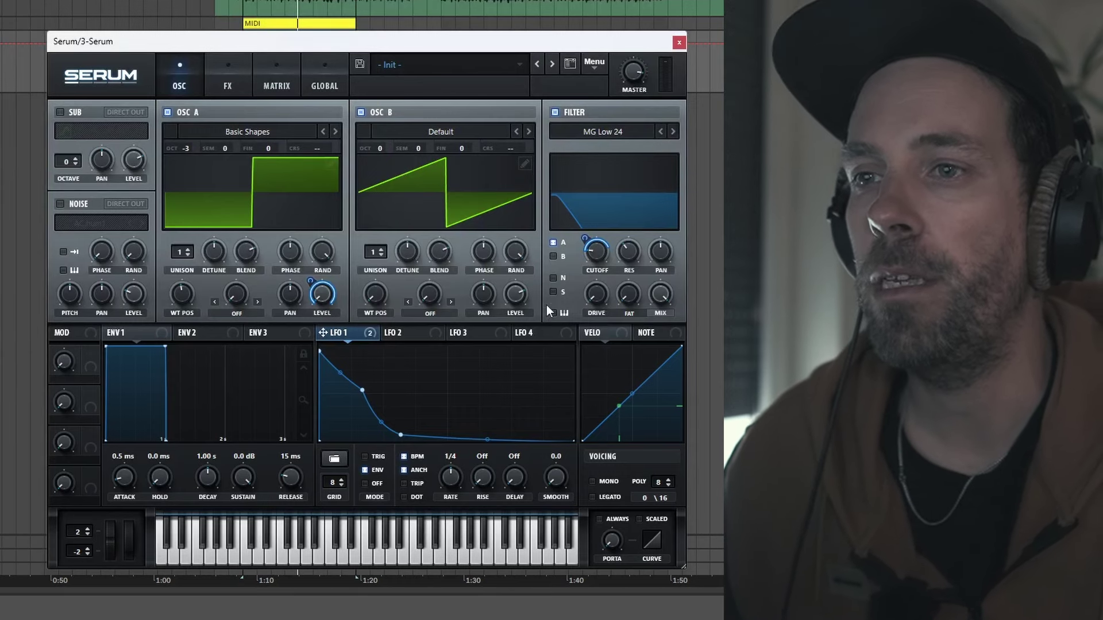
drag(517, 295, 518, 353)
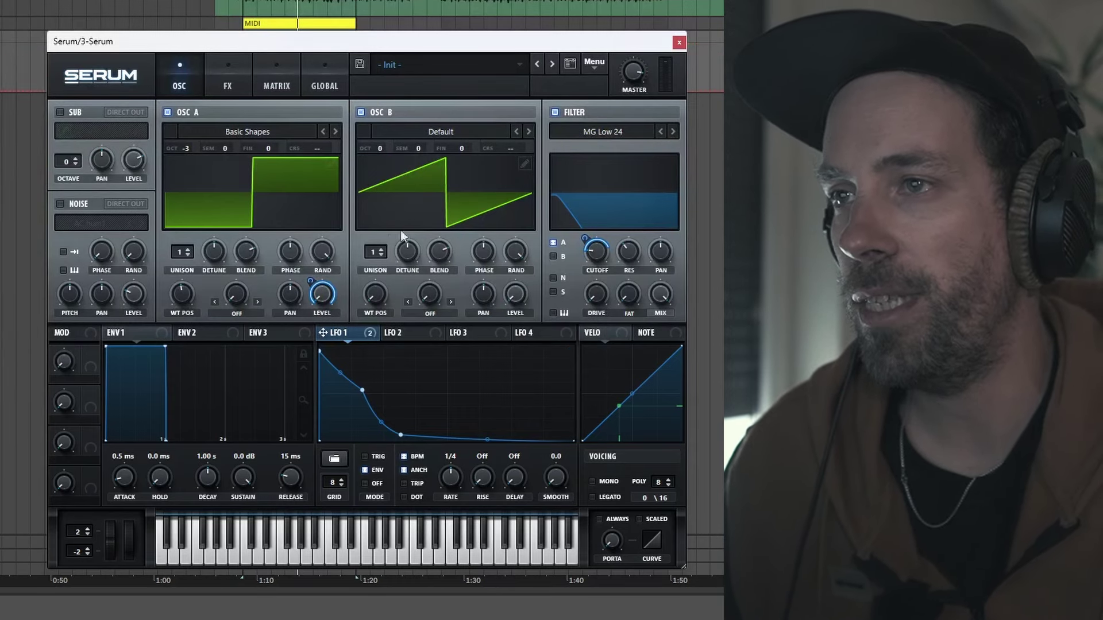
click(422, 133)
mouse_move(421, 151)
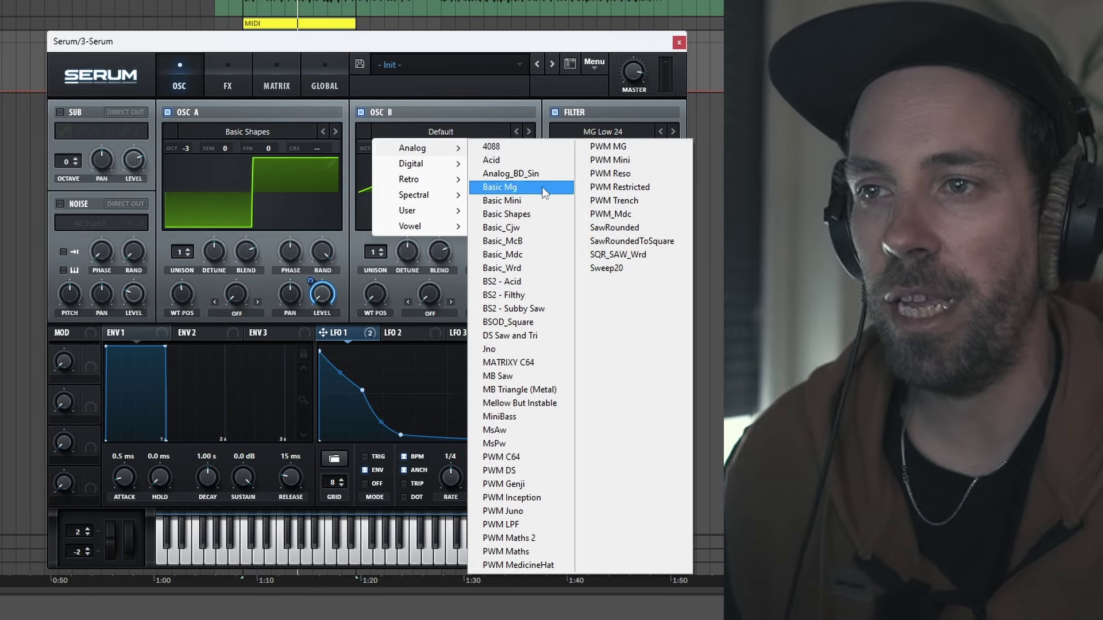
click(527, 285)
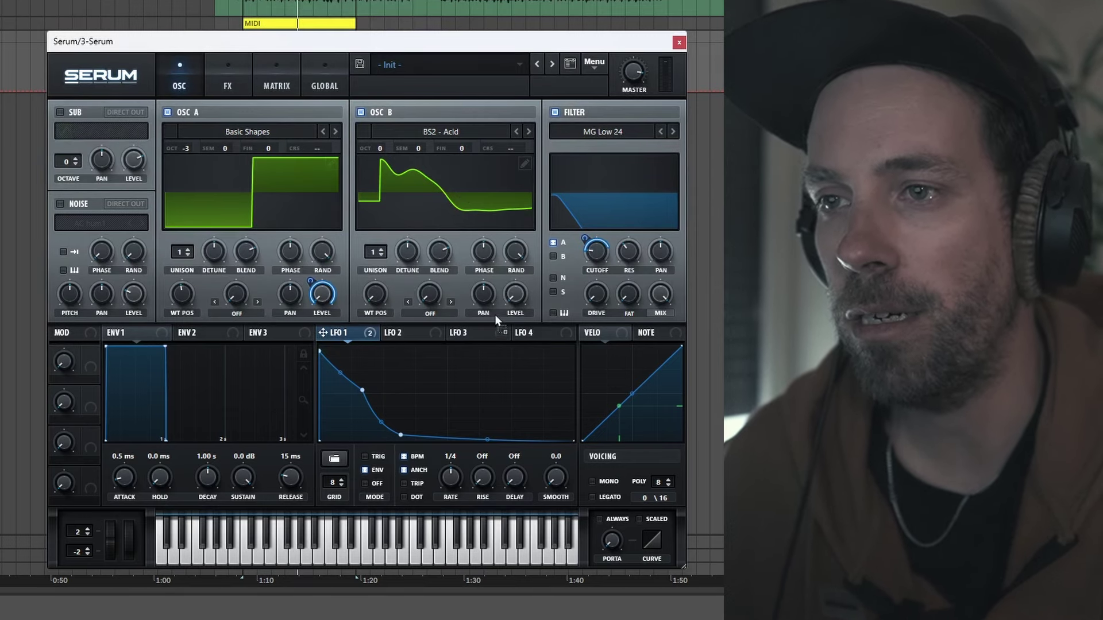
mouse_move(504, 284)
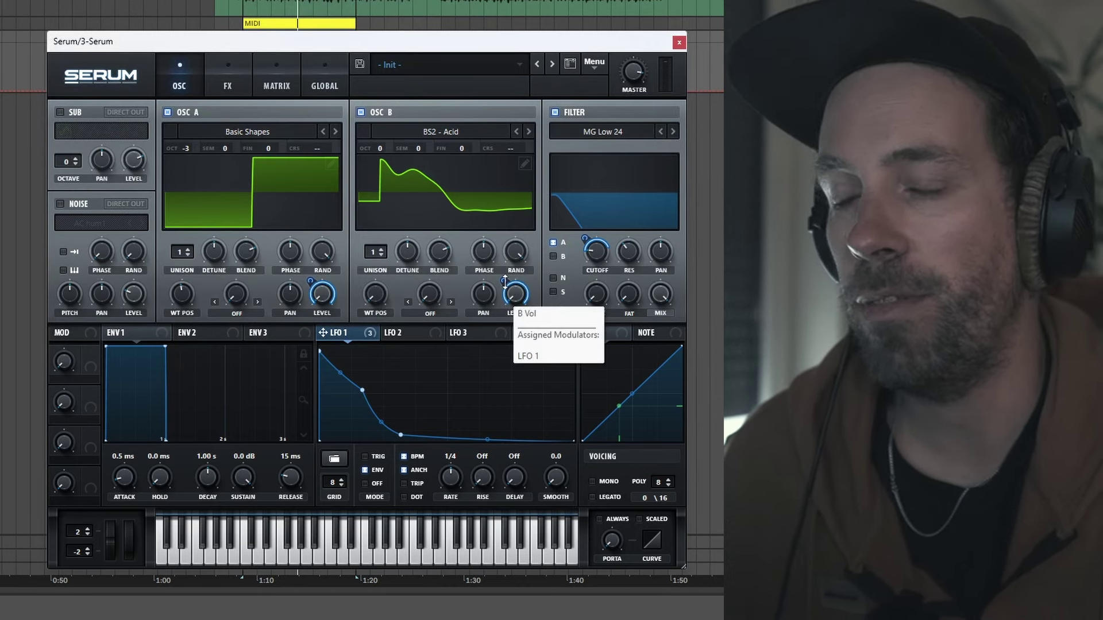
right_click(513, 293)
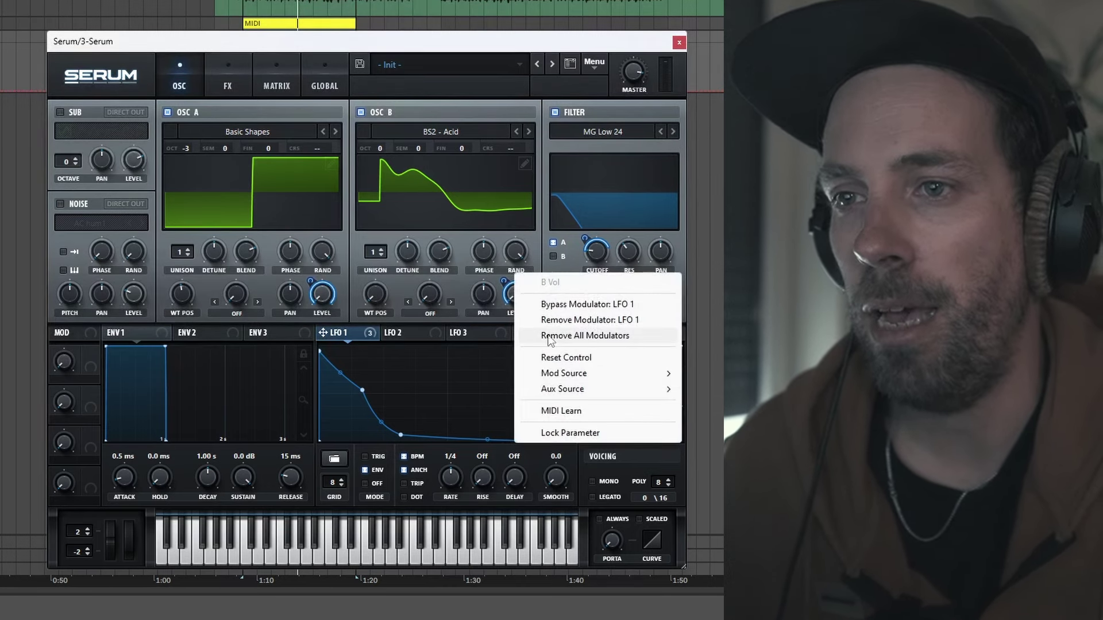
click(550, 336)
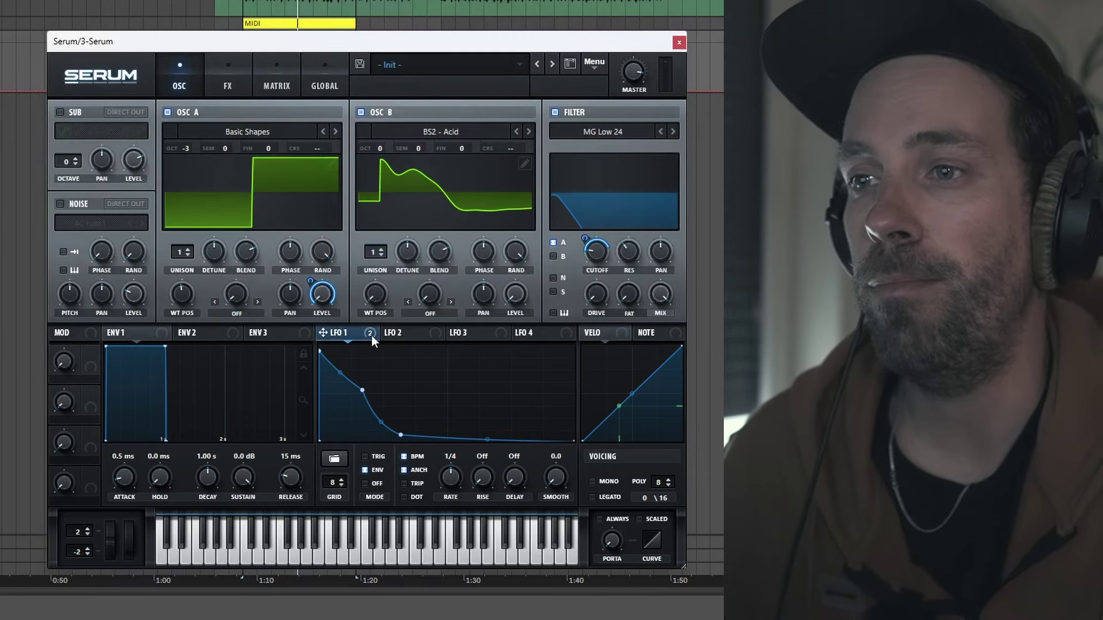
Set oscillator A's warp mode to FM (From B), modulate the warp amount with LFO 1, and audition the sound.
click(230, 313)
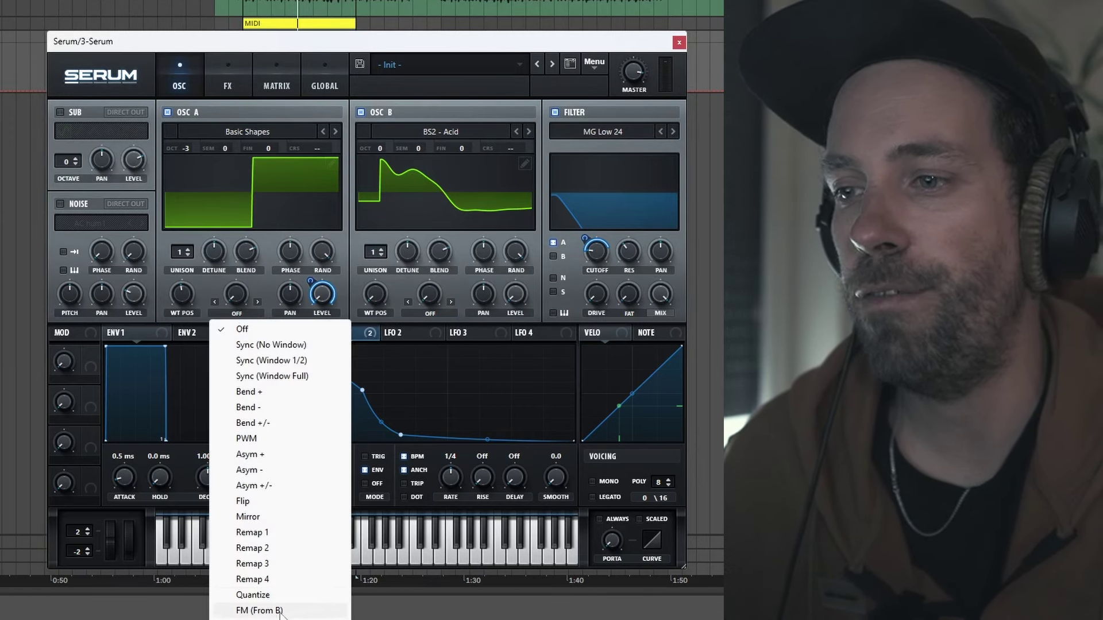
click(247, 606)
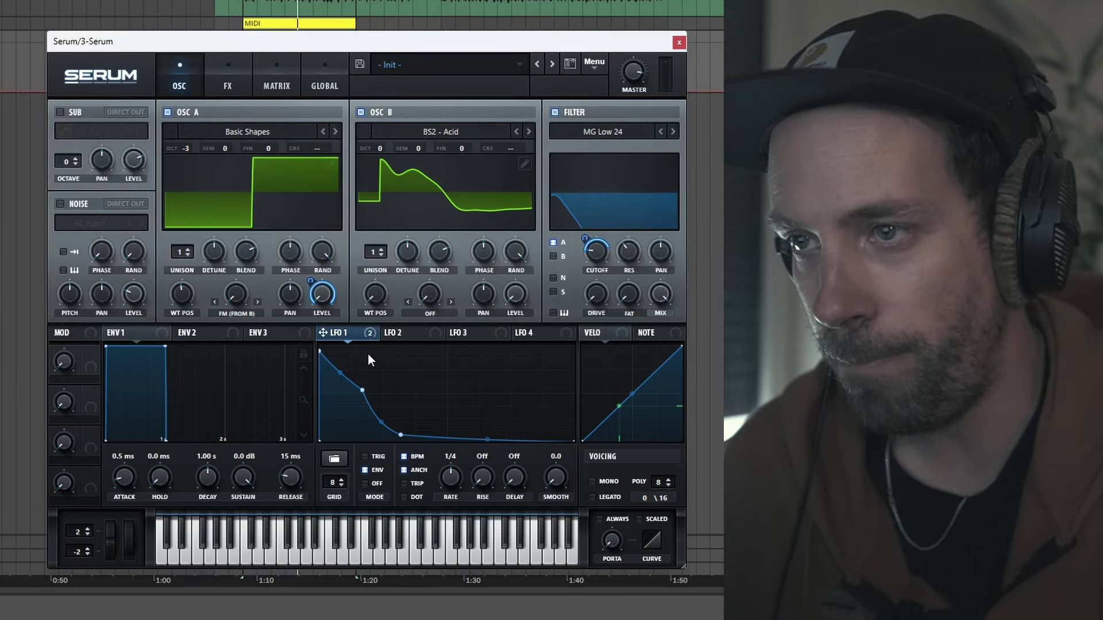
drag(363, 339, 218, 327)
key(space)
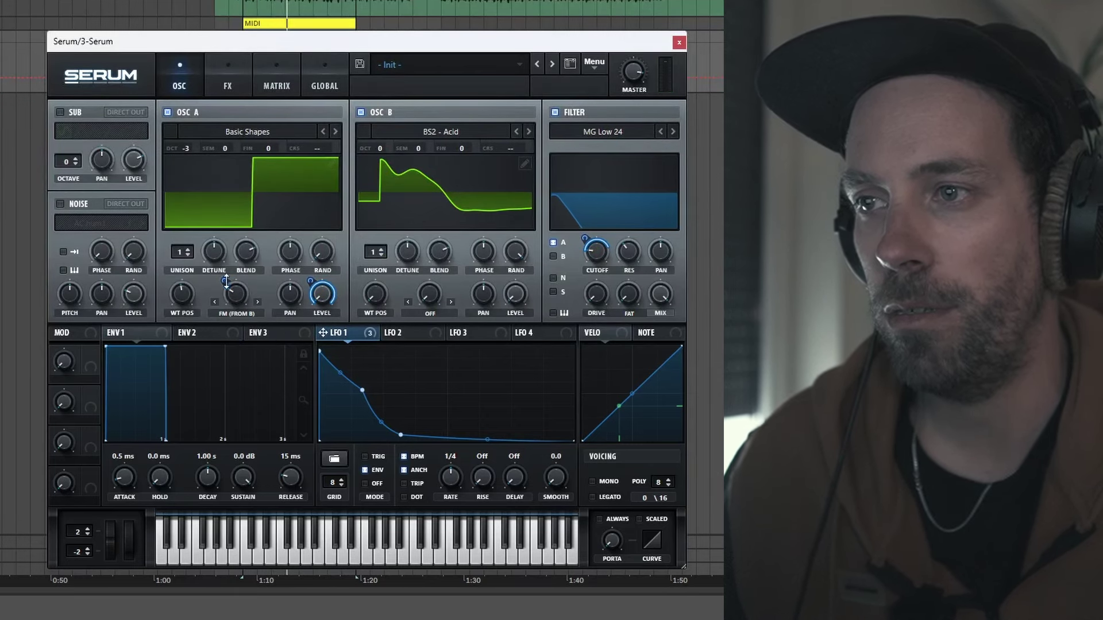
Set oscillator B's unison to 2 voices and lower its detune while auditioning the loop.
click(381, 249)
drag(403, 254, 405, 291)
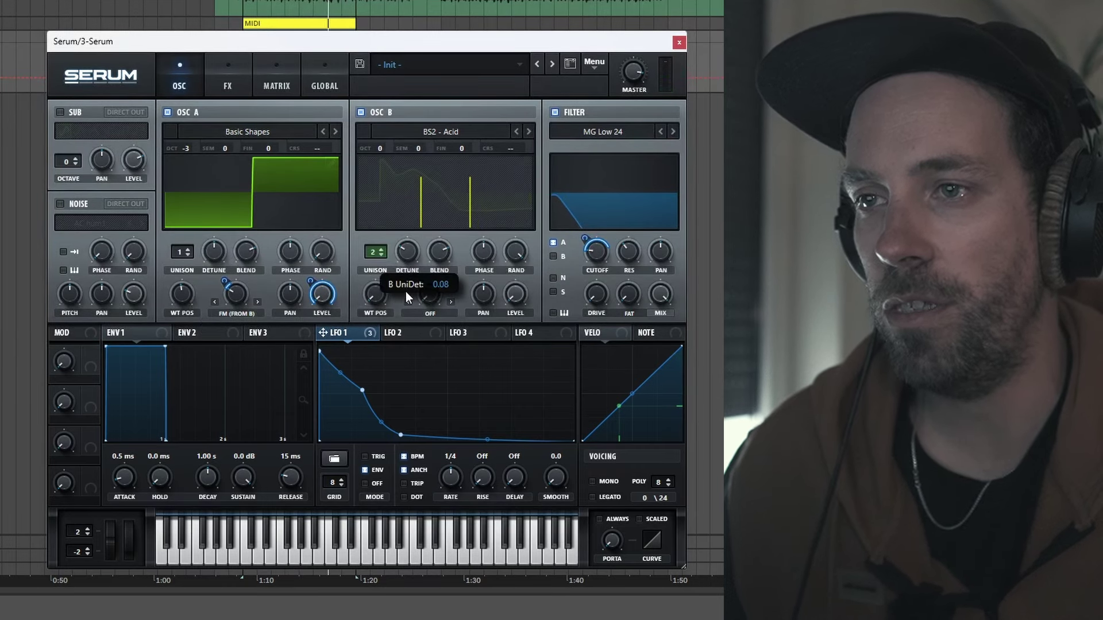
key(space)
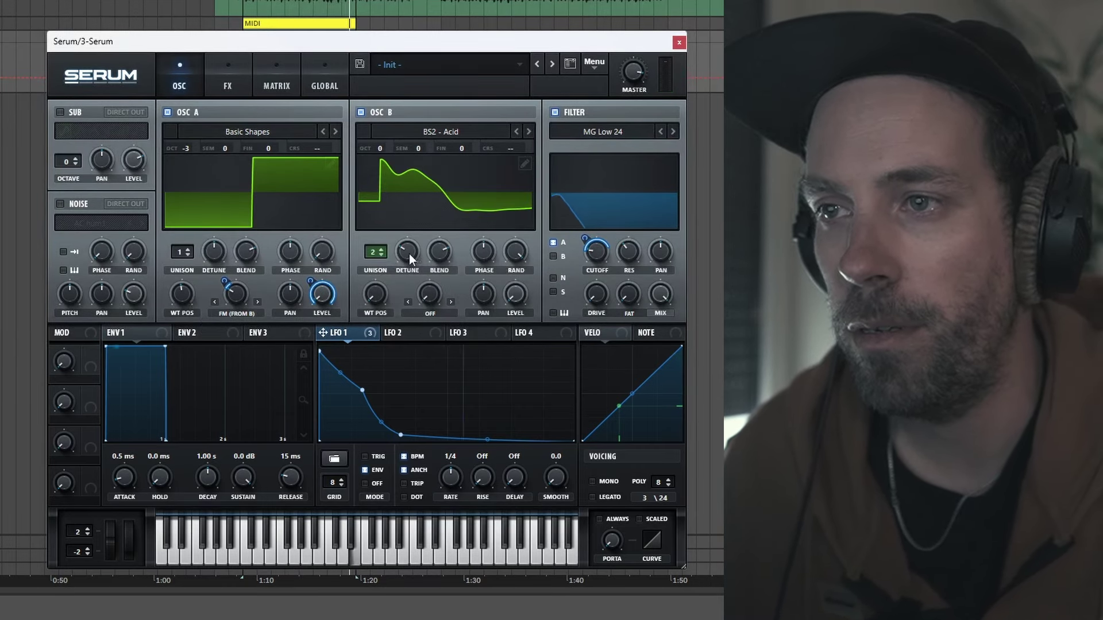
drag(409, 253, 417, 305)
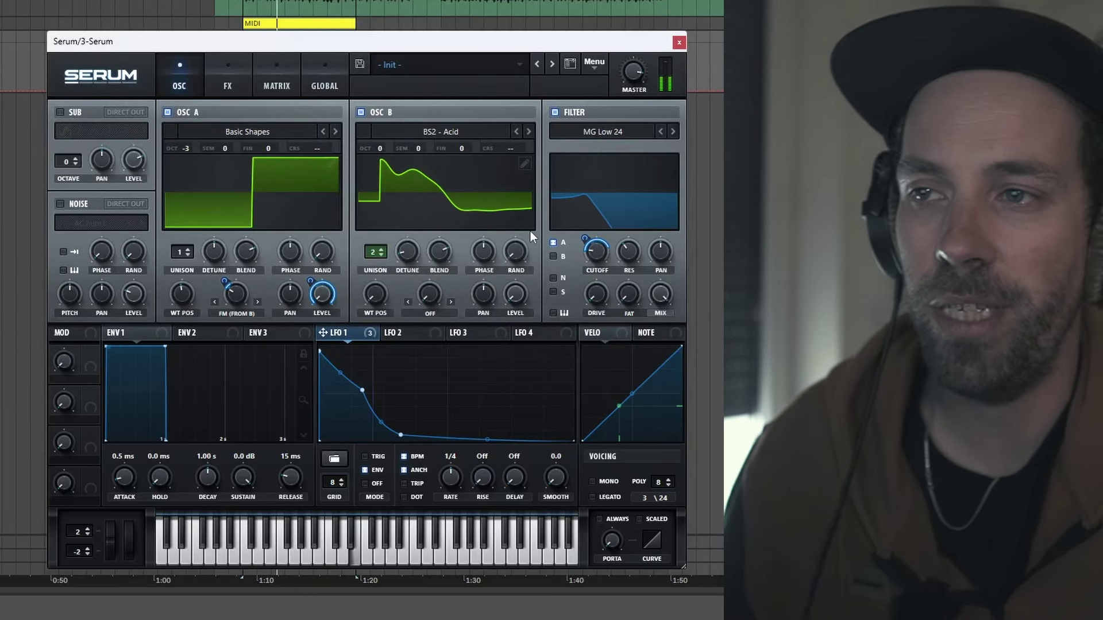
Turn down oscillator B's phase and set its warp mode to Bend +/-.
drag(483, 253, 502, 304)
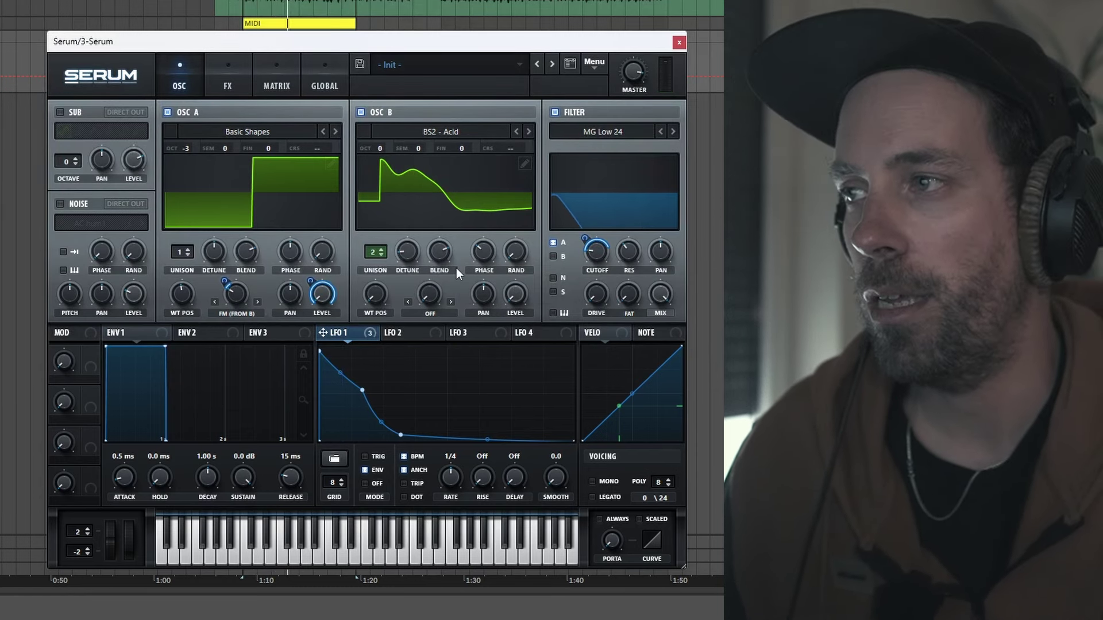
click(431, 314)
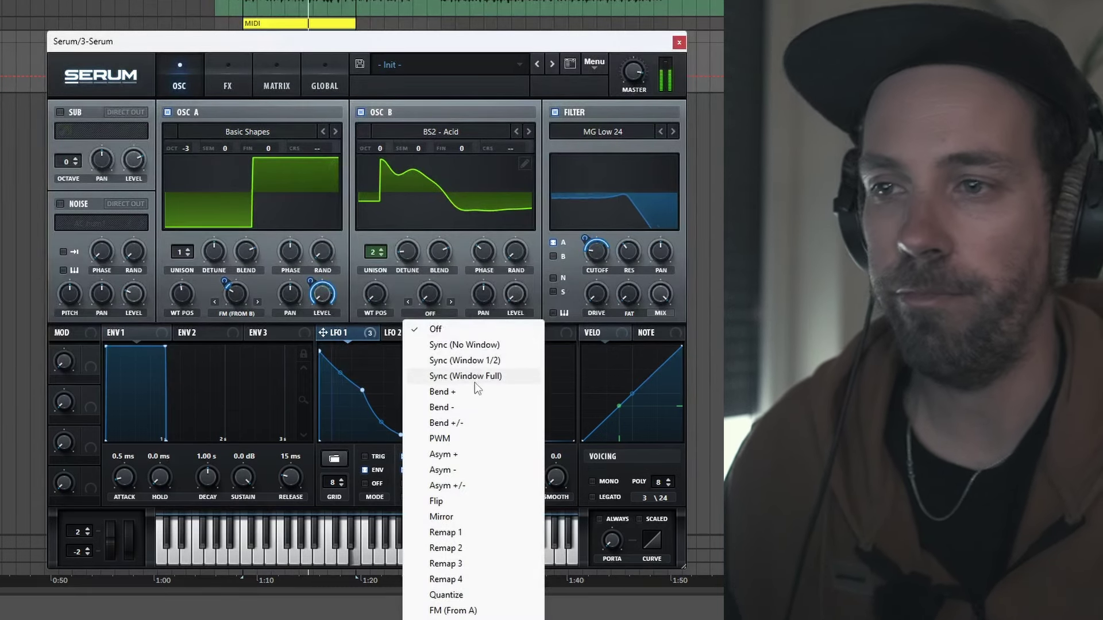
click(464, 425)
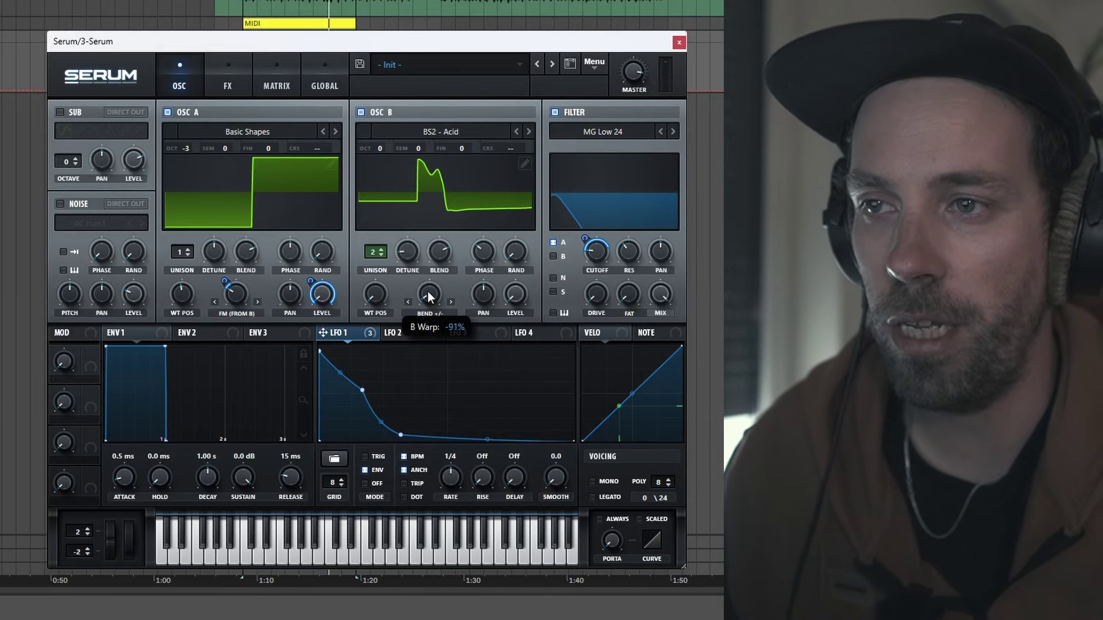
Sweep oscillator B's warp amount, settle it near 8%, and modulate it with LFO 1 by about 17.
drag(427, 291, 411, 177)
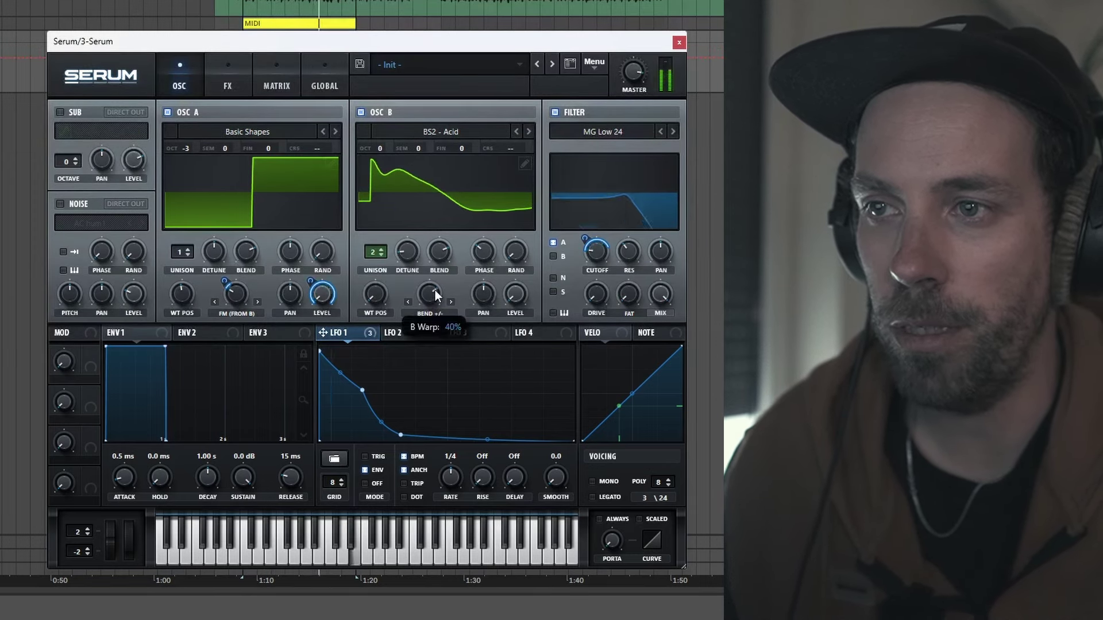
drag(323, 332, 433, 301)
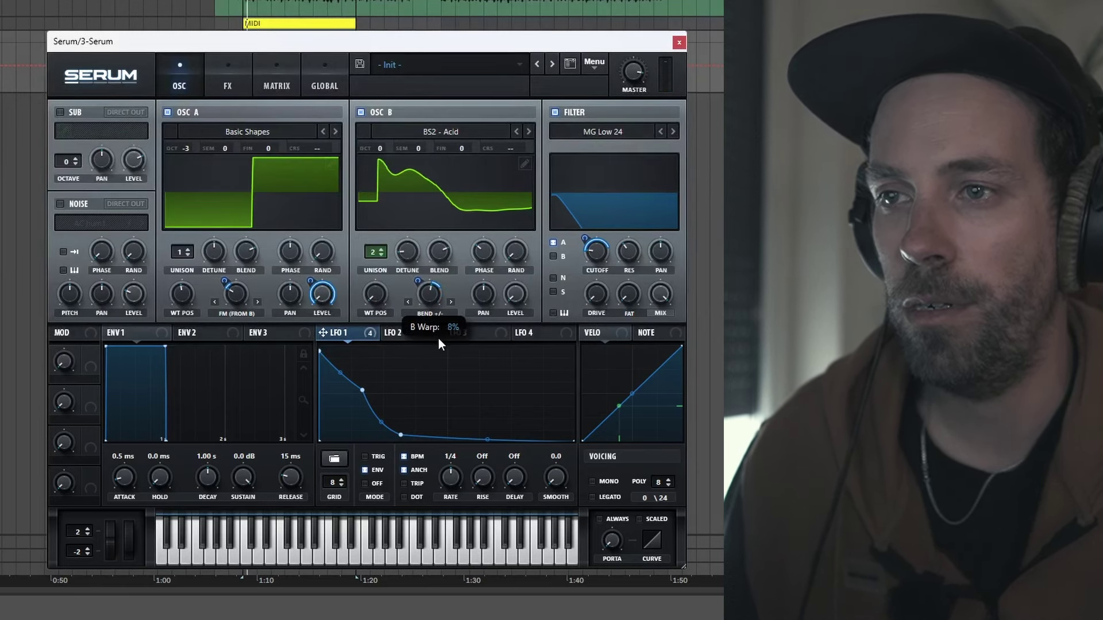
drag(418, 278, 418, 280)
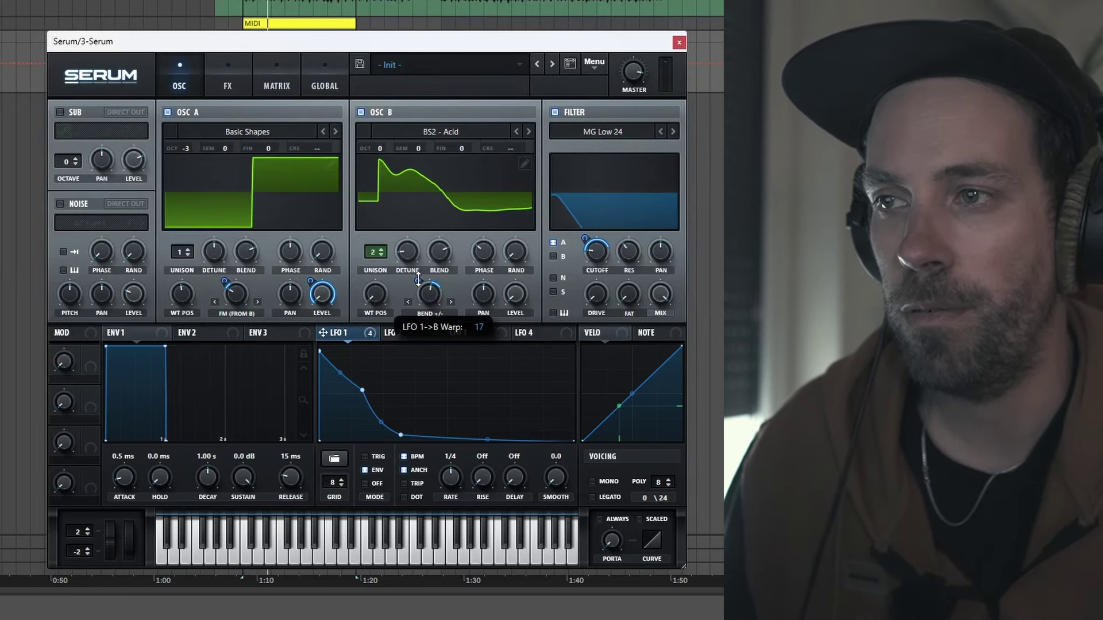
Reshape the LFO 1 curve into a very short rise, a steeper initial decay and a longer, fuller tail.
drag(401, 434, 406, 429)
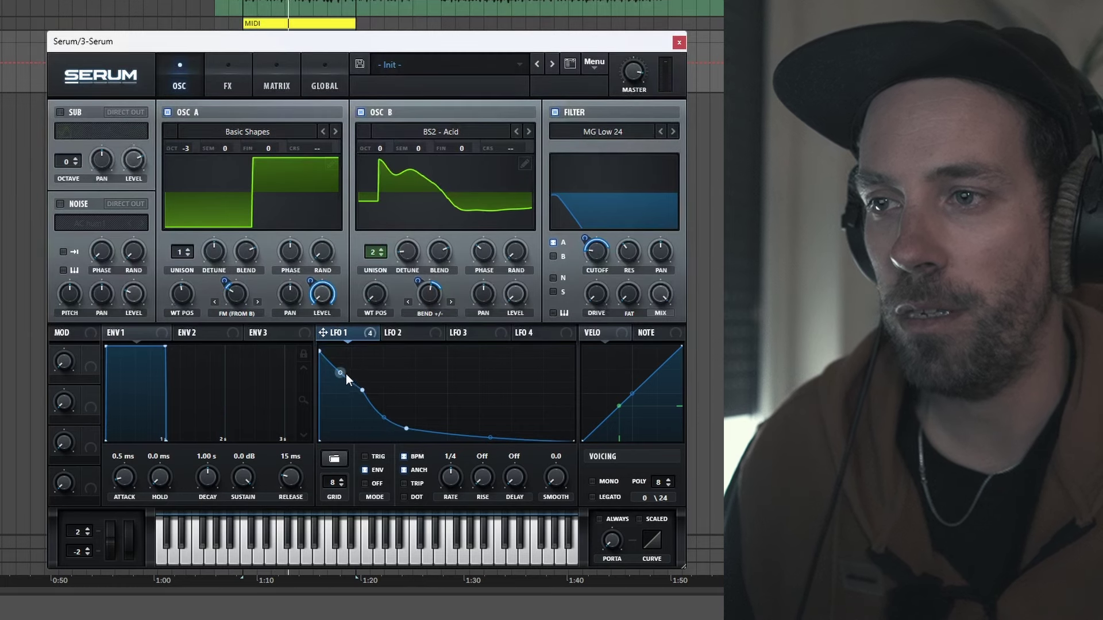
drag(343, 374, 349, 394)
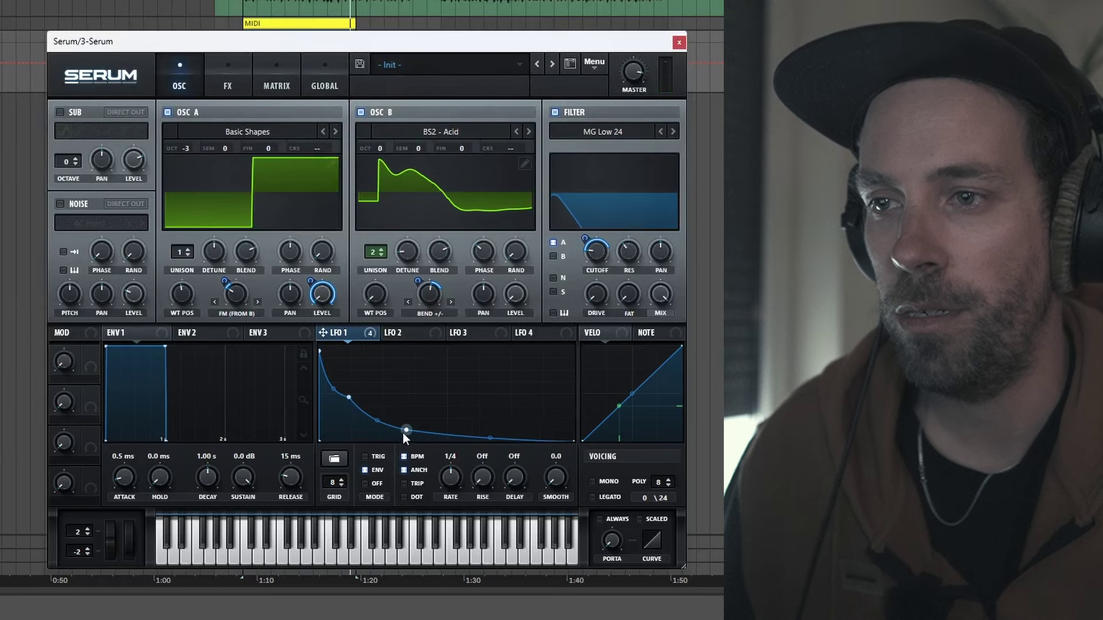
drag(404, 431, 418, 424)
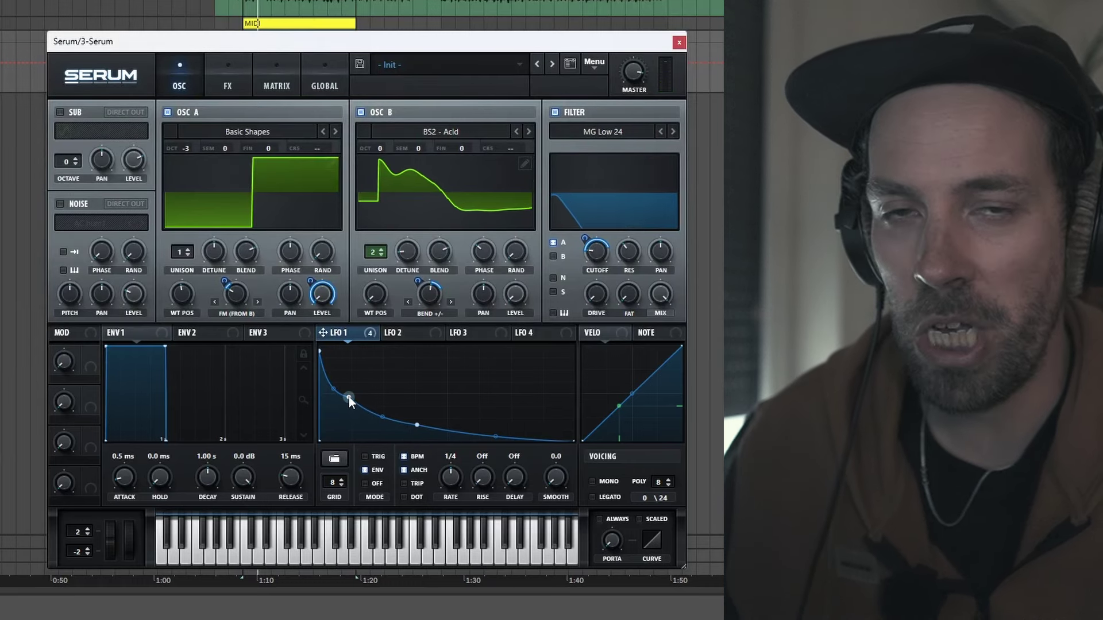
drag(349, 396, 352, 392)
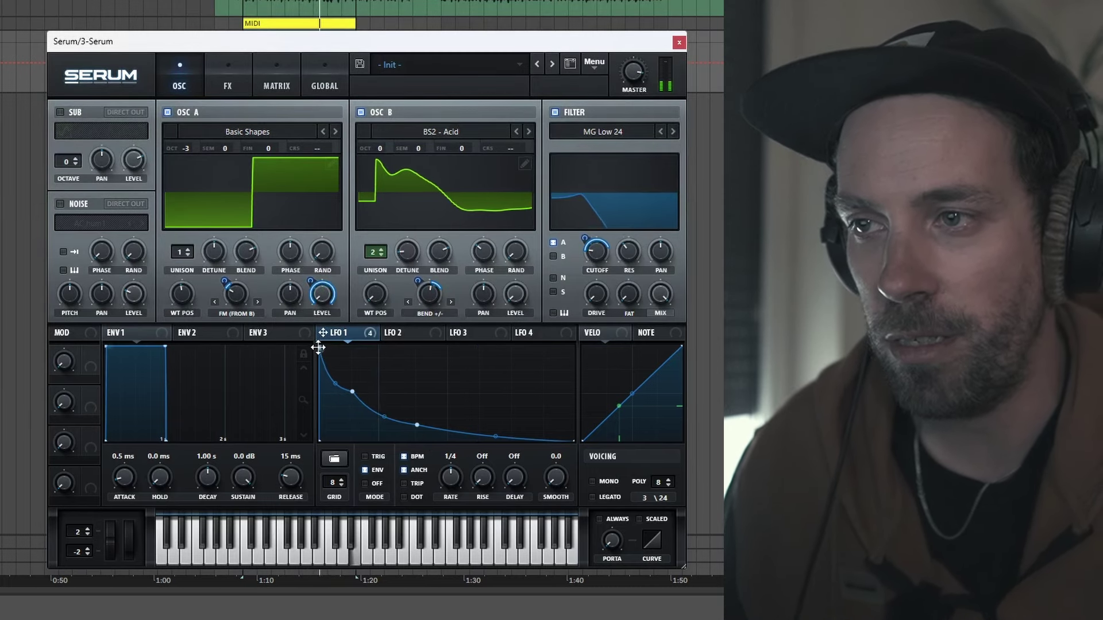
drag(354, 392, 357, 391)
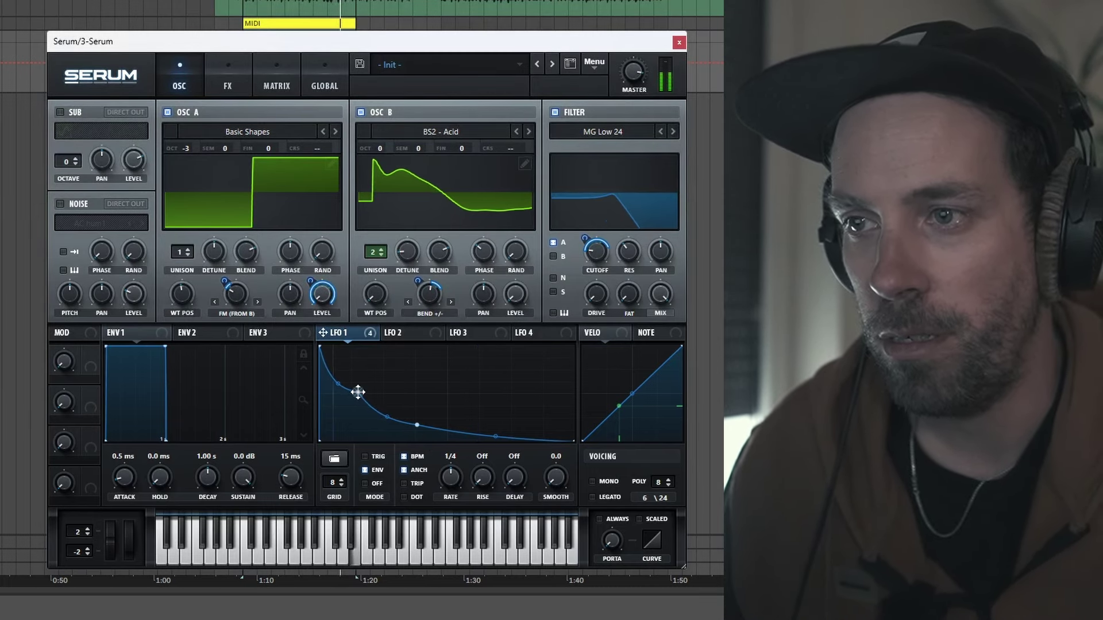
drag(320, 347, 327, 354)
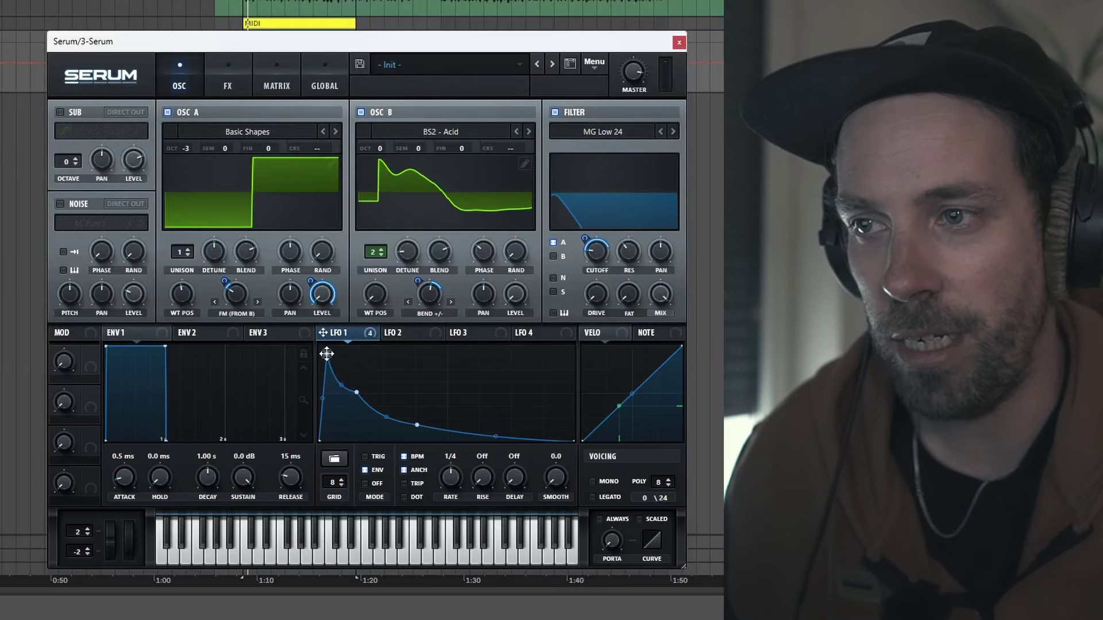
drag(324, 398, 322, 354)
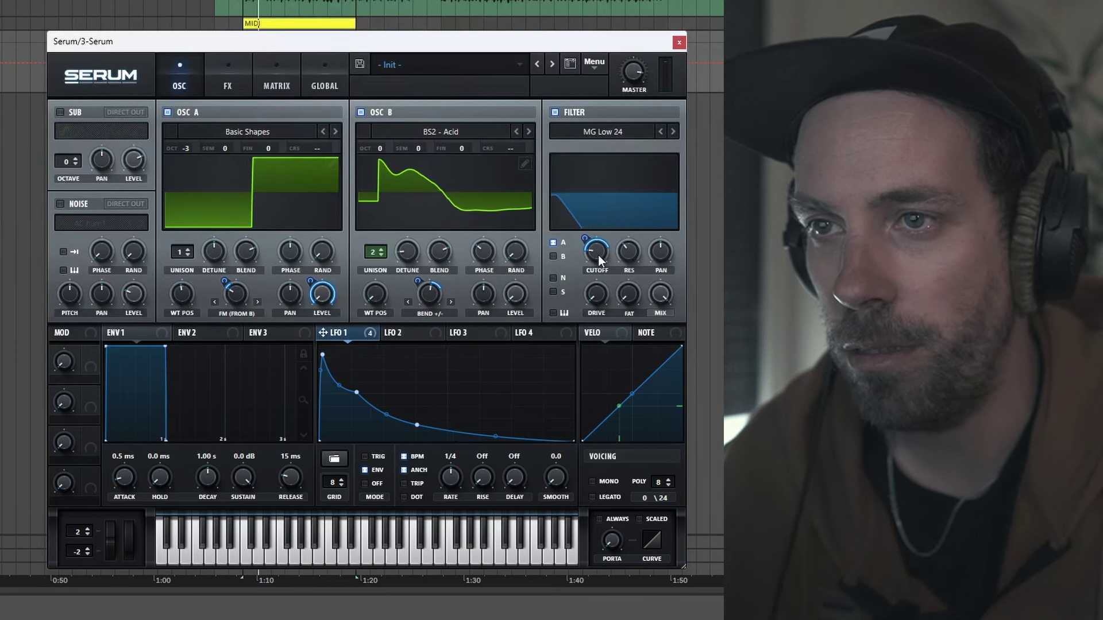
Enable the Tube distortion in the effects rack while playing the loop.
mouse_move(596, 254)
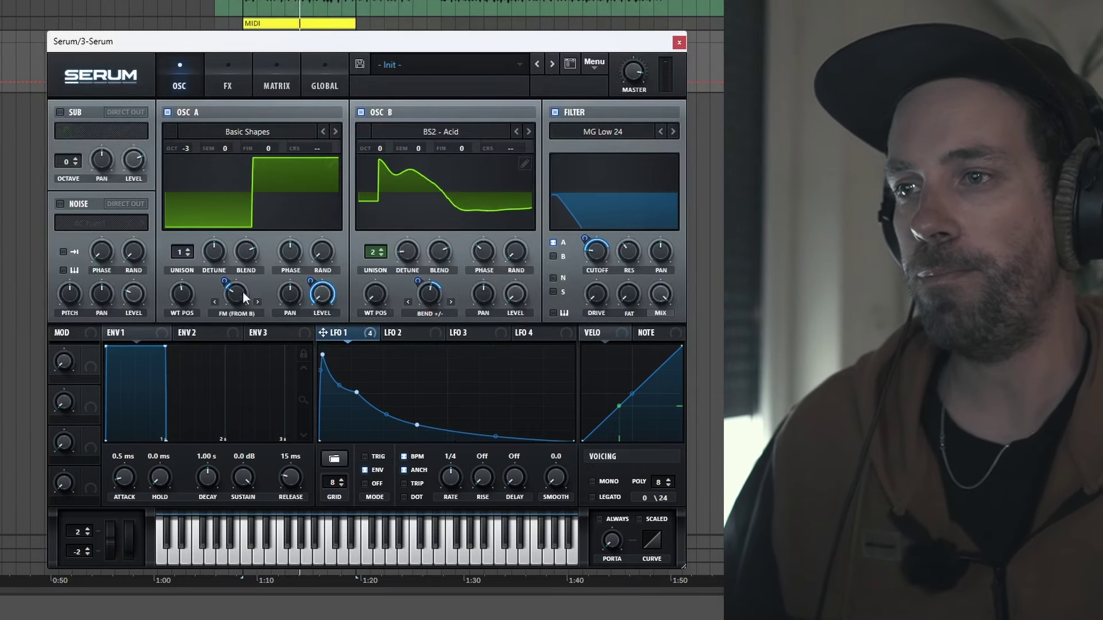
mouse_move(242, 297)
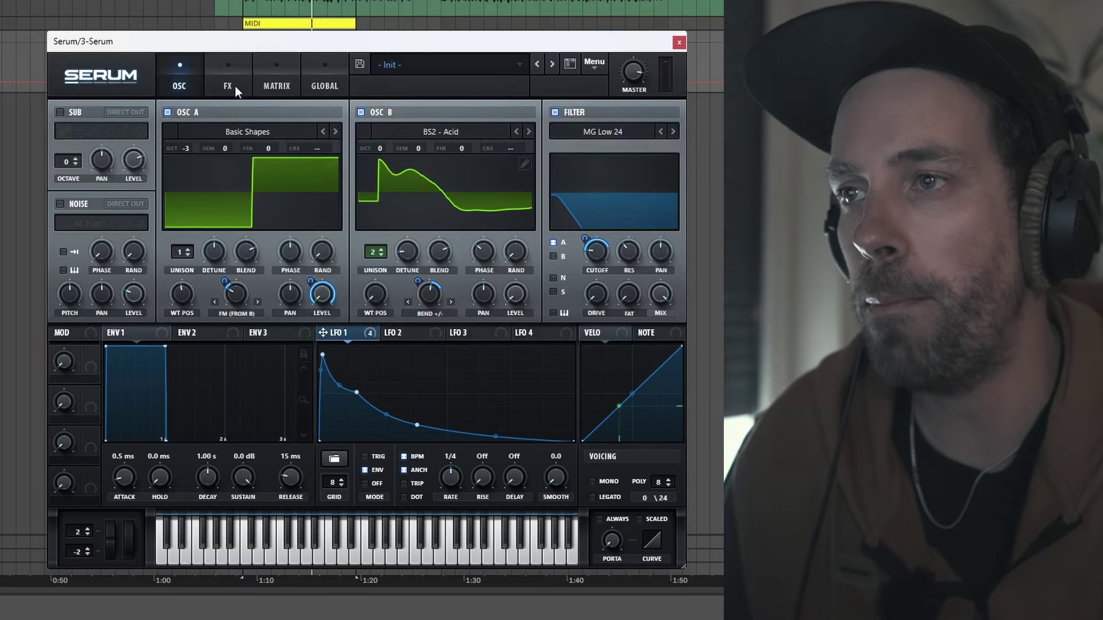
click(235, 85)
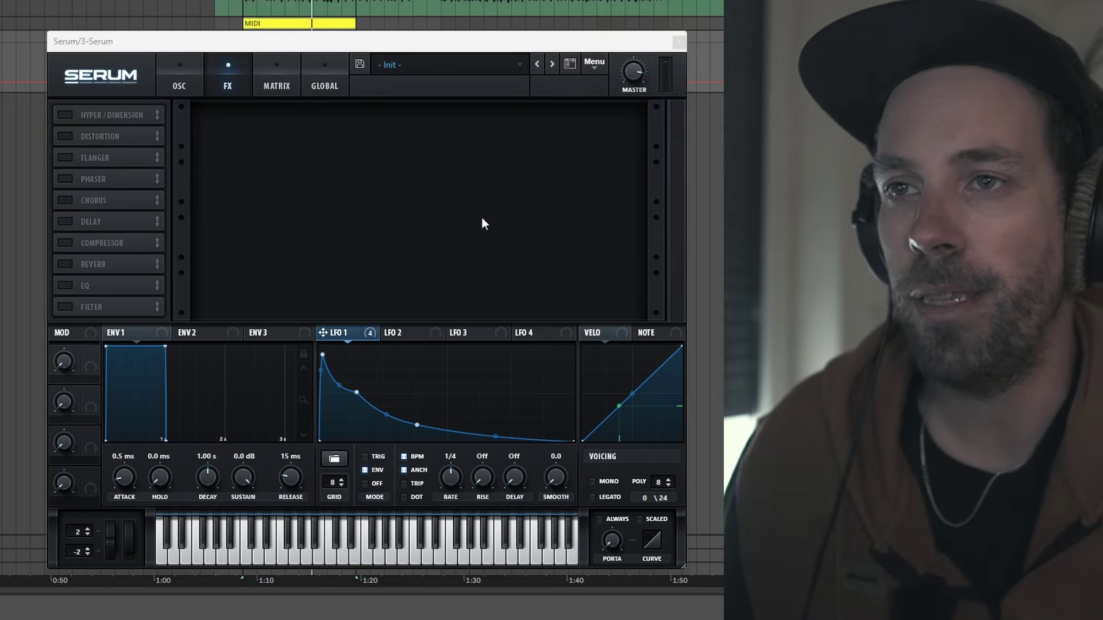
drag(629, 74, 631, 66)
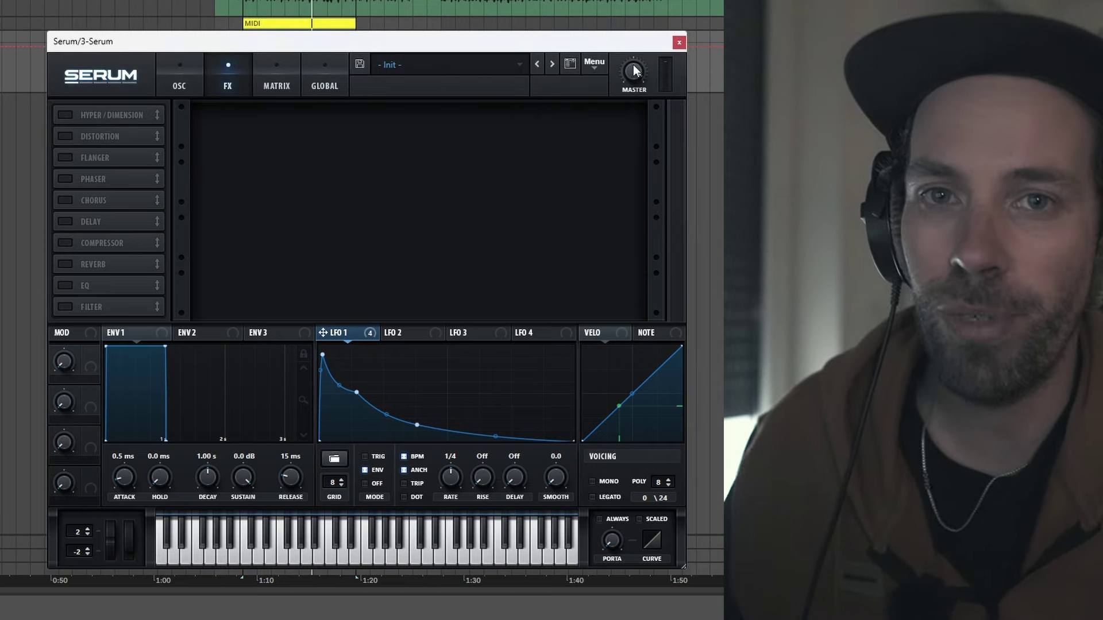
key(space)
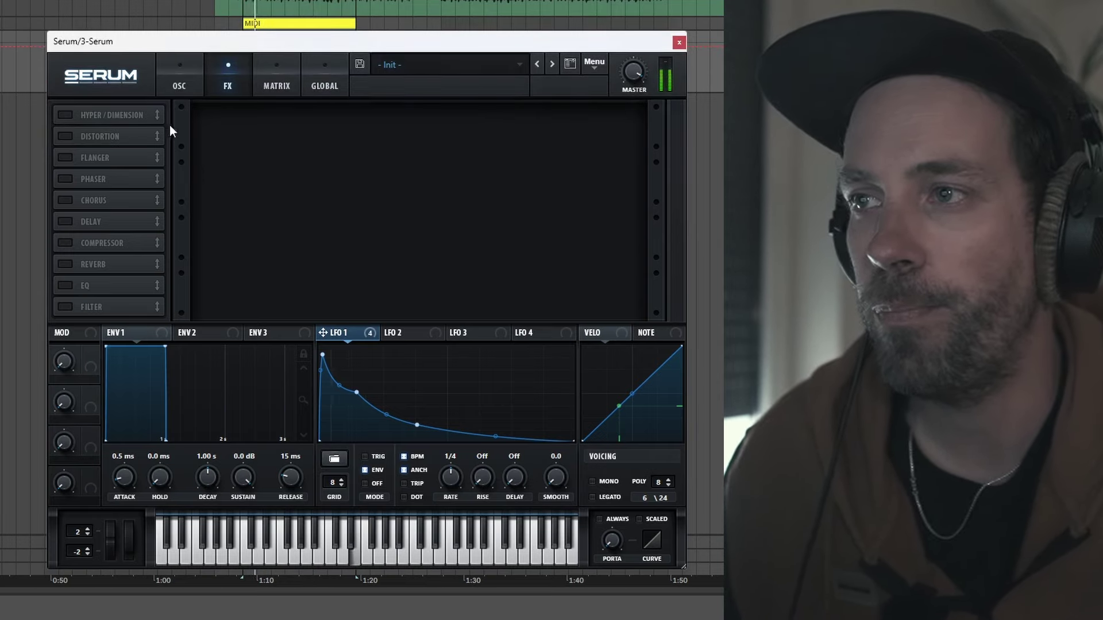
click(74, 135)
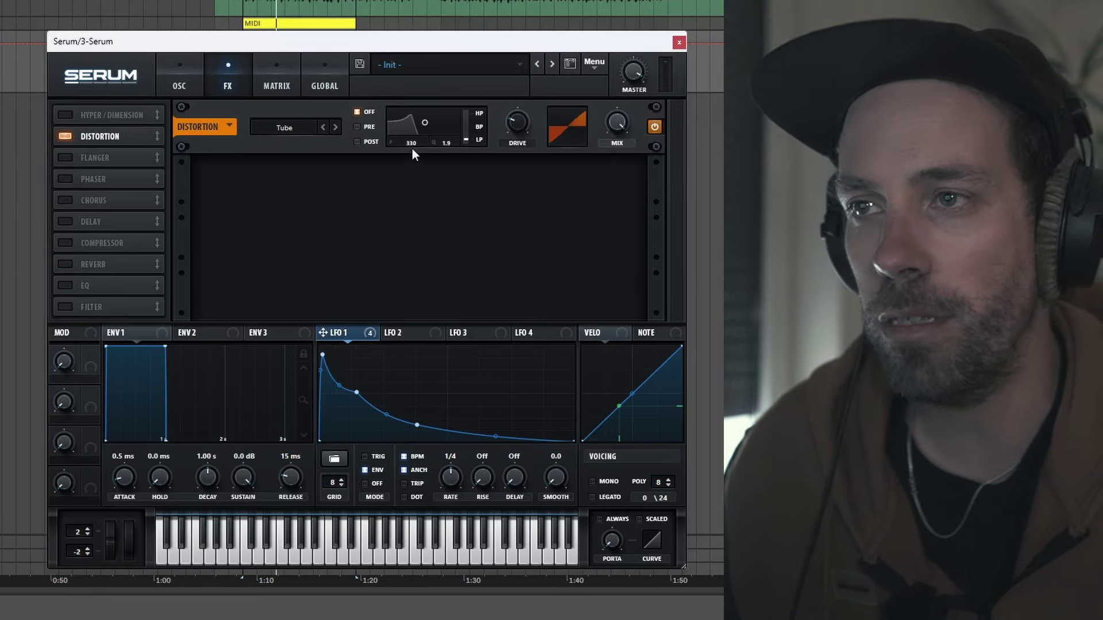
Try the distortion's drive at about 56%, then modulate the drive with LFO 1.
drag(505, 125, 511, 105)
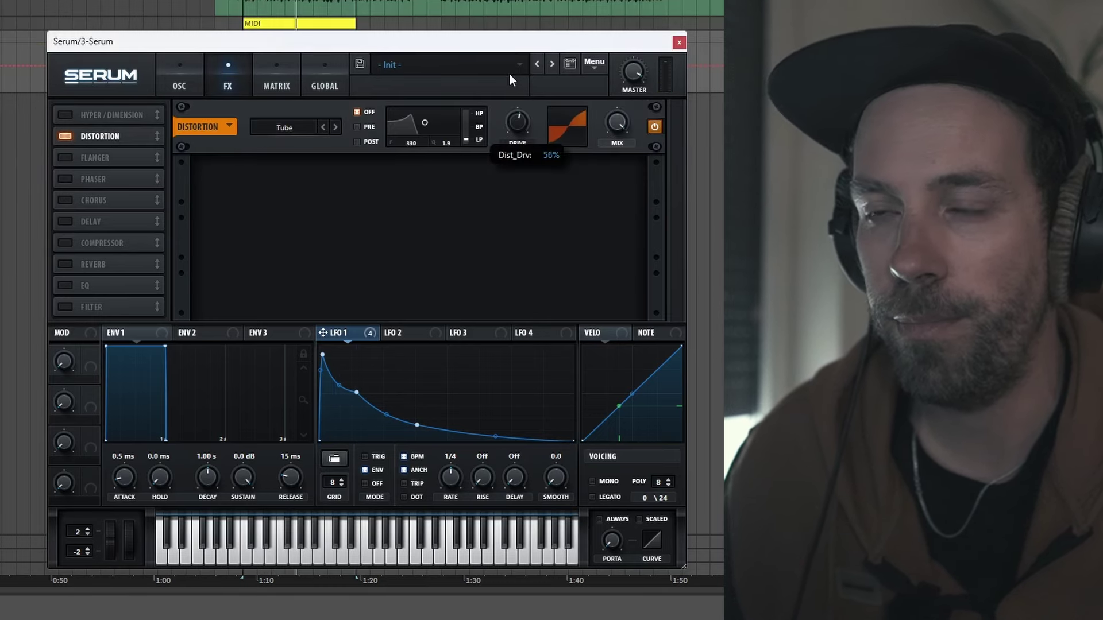
mouse_move(507, 55)
mouse_down()
mouse_move(497, 15)
mouse_move(492, 61)
mouse_up()
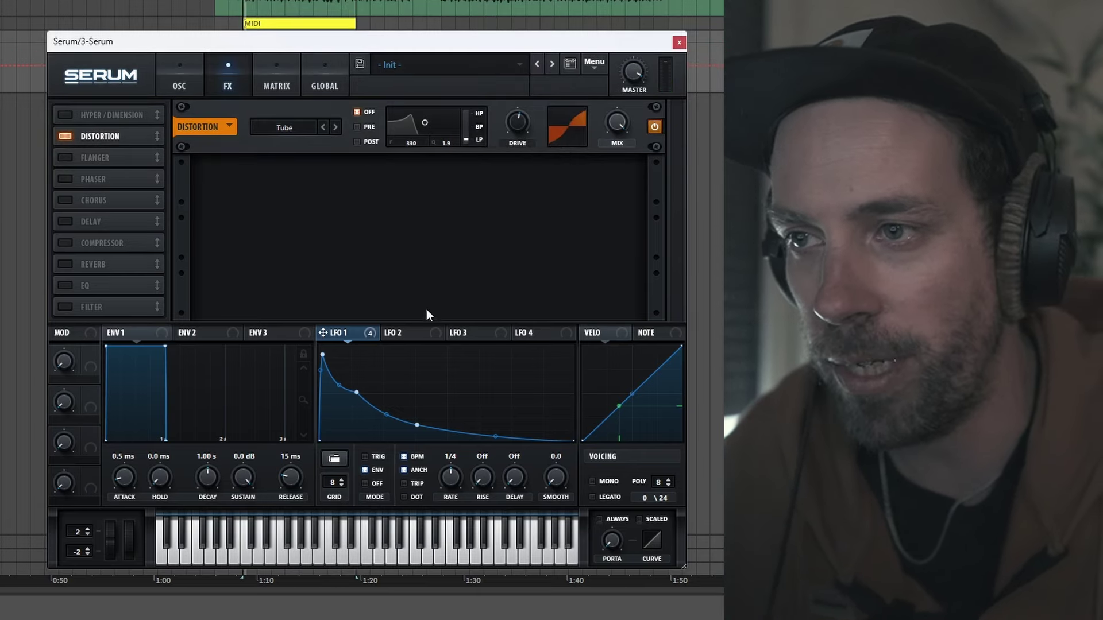
drag(361, 333, 509, 150)
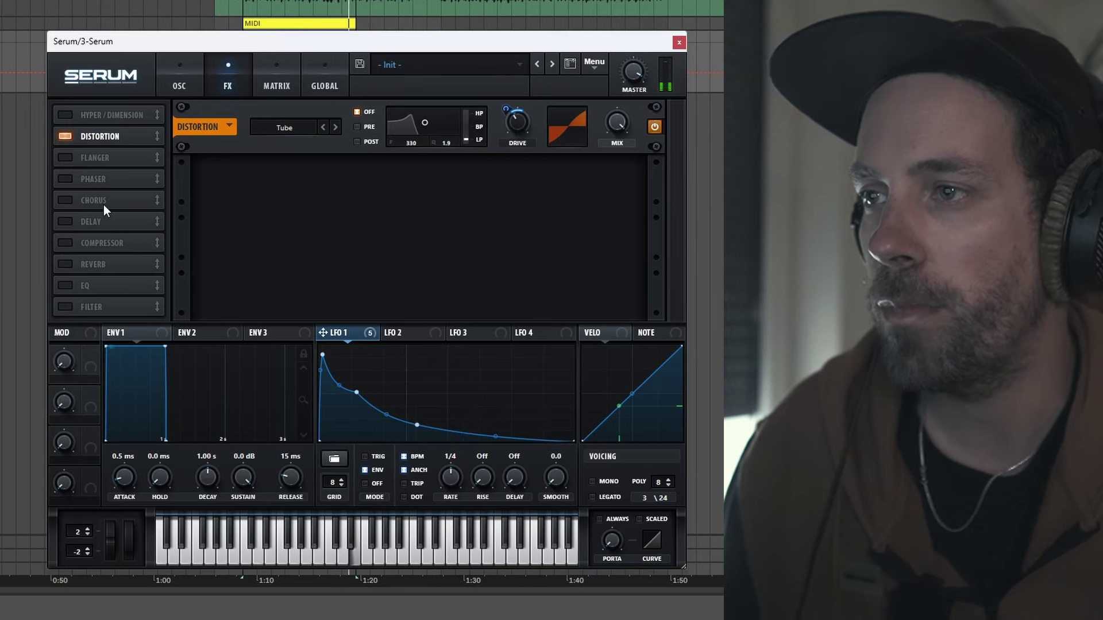
Place an enabled chorus directly after the distortion, lowering its mix and raising its low-pass filter cutoff.
drag(103, 204, 106, 158)
click(62, 157)
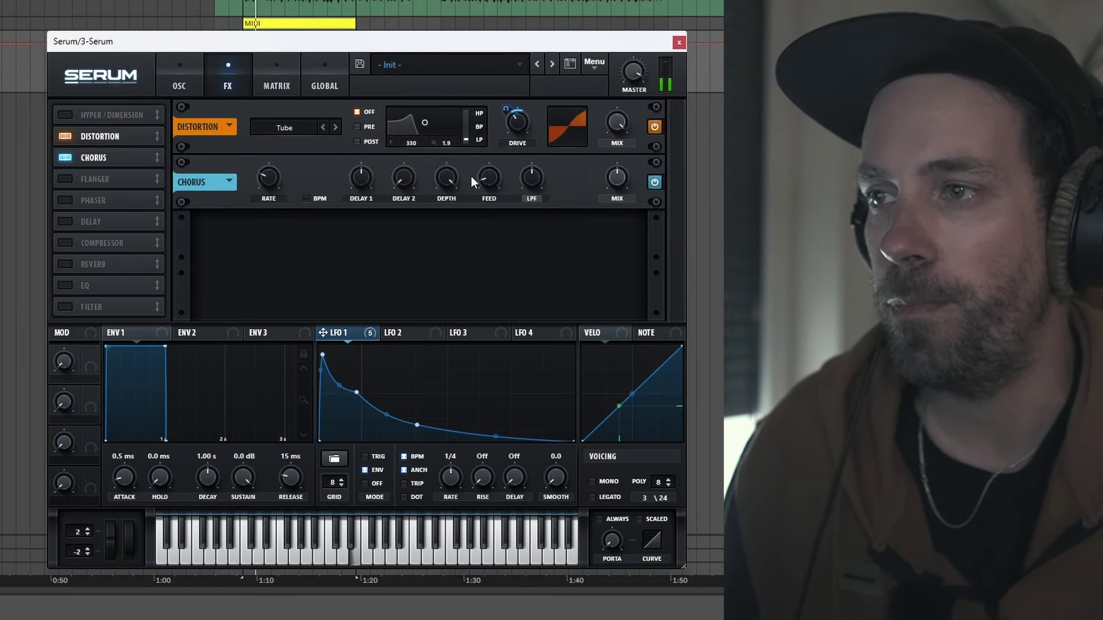
drag(619, 181, 621, 196)
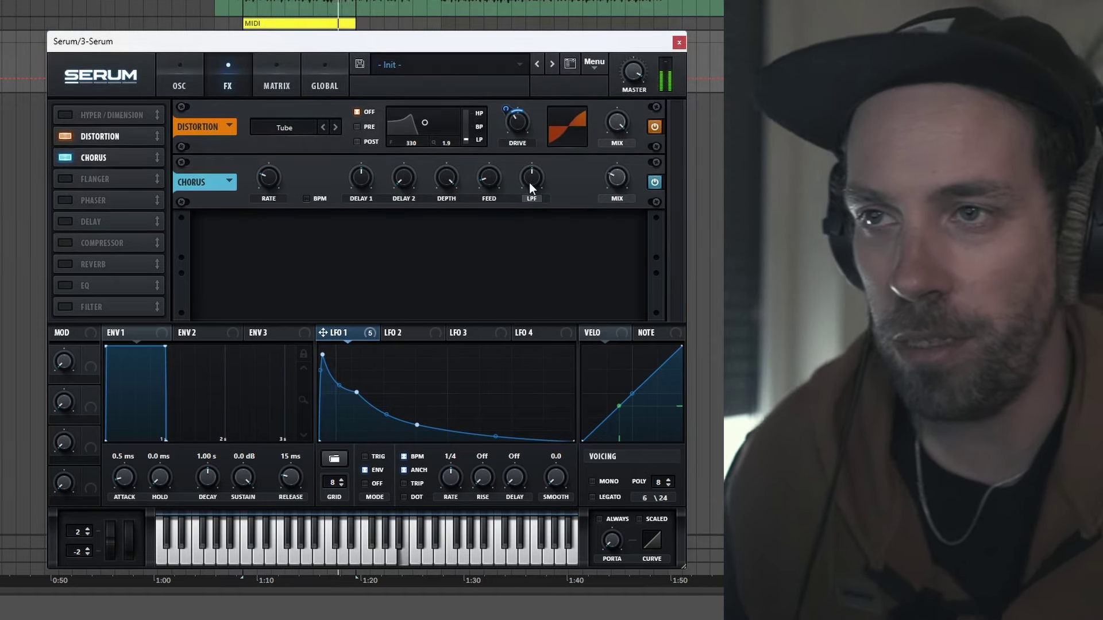
drag(535, 177, 533, 140)
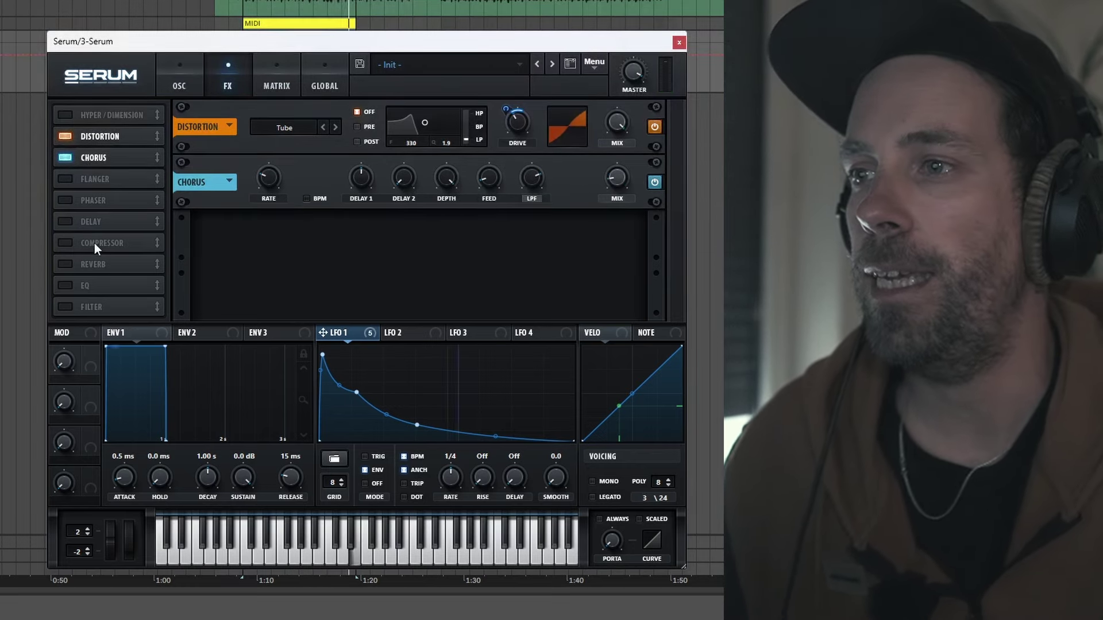
Place the compressor directly after the chorus and enable it in multiband mode.
drag(95, 243, 85, 175)
click(85, 175)
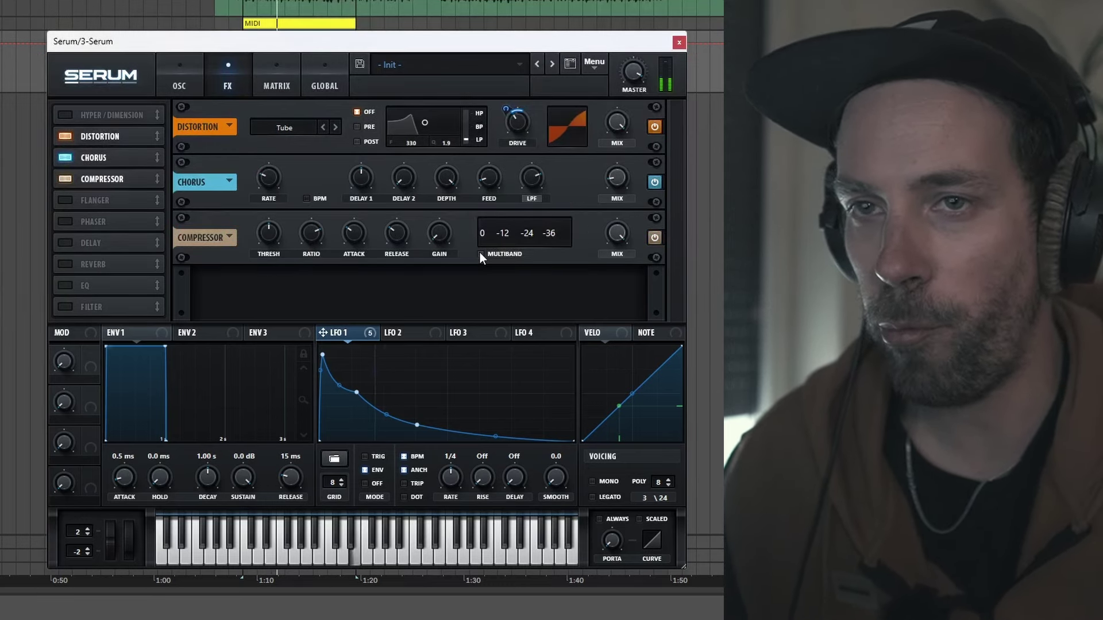
click(480, 254)
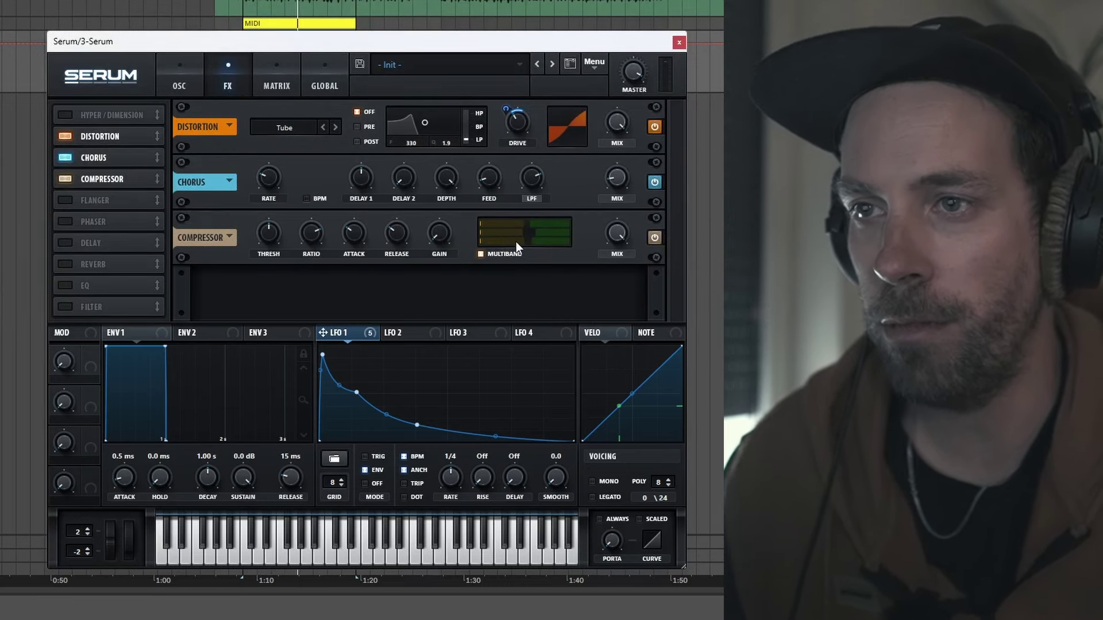
Adjust the compressor's band levels, with the mid band at about 195%, and set its threshold to about -15 dB.
drag(523, 242, 544, 233)
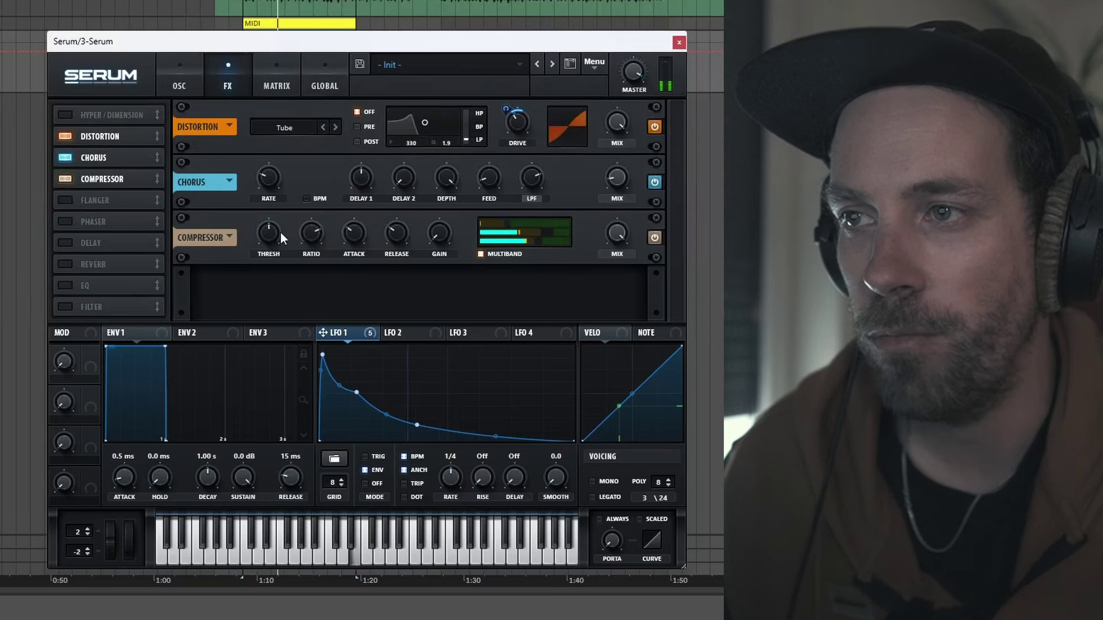
mouse_move(267, 239)
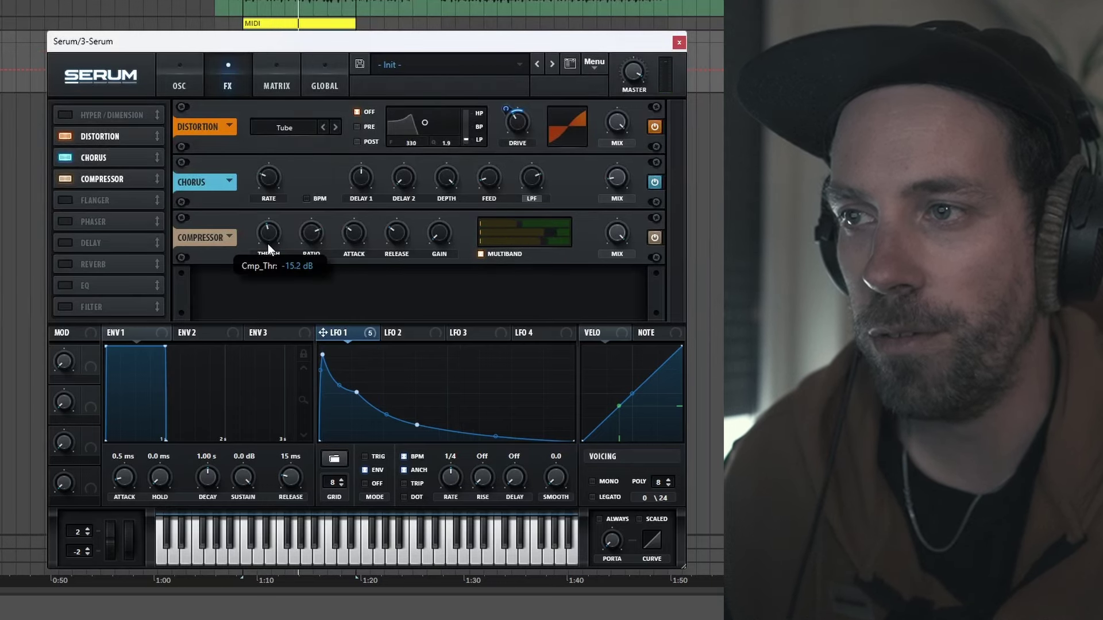
drag(268, 244, 268, 246)
drag(527, 223, 560, 235)
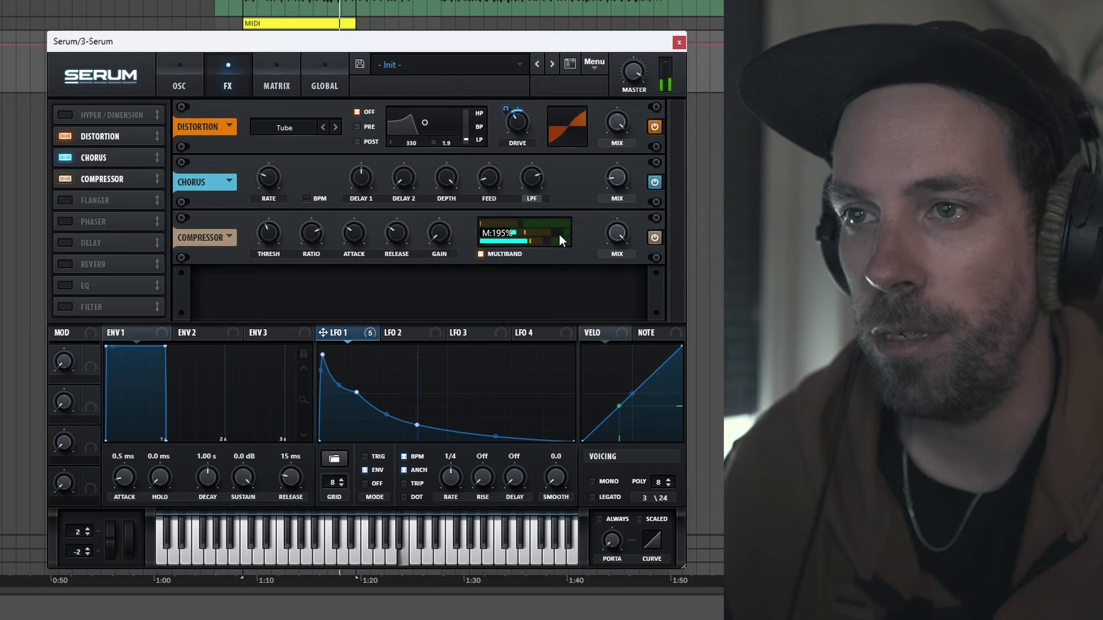
mouse_move(543, 242)
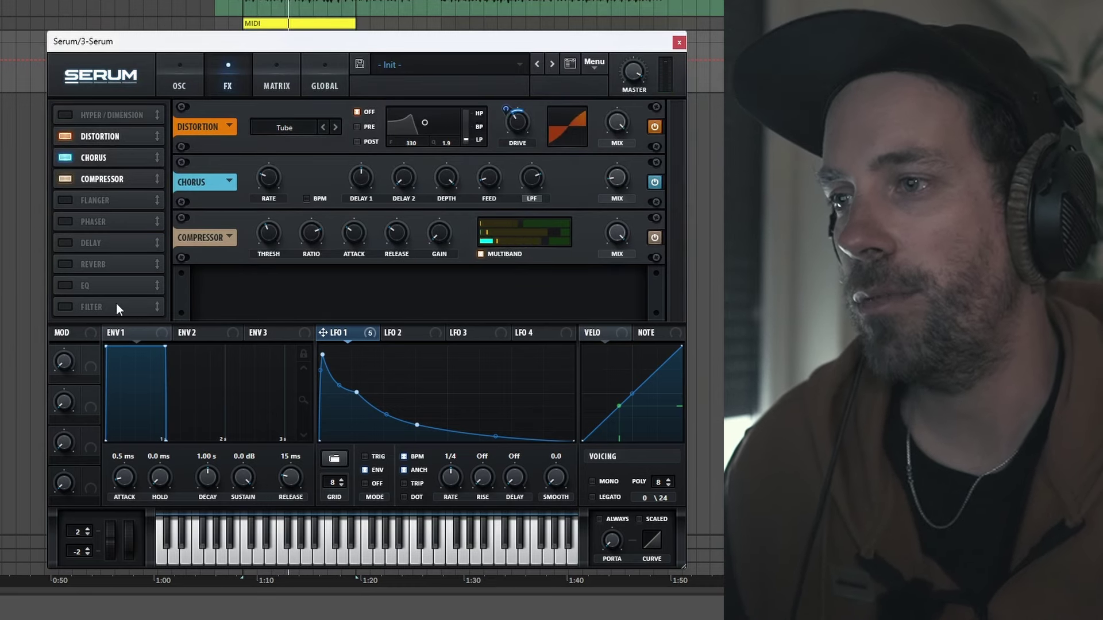
Place an enabled MG Low 6 filter after the compressor and modulate its cutoff from 16 Hz with LFO 1.
click(65, 307)
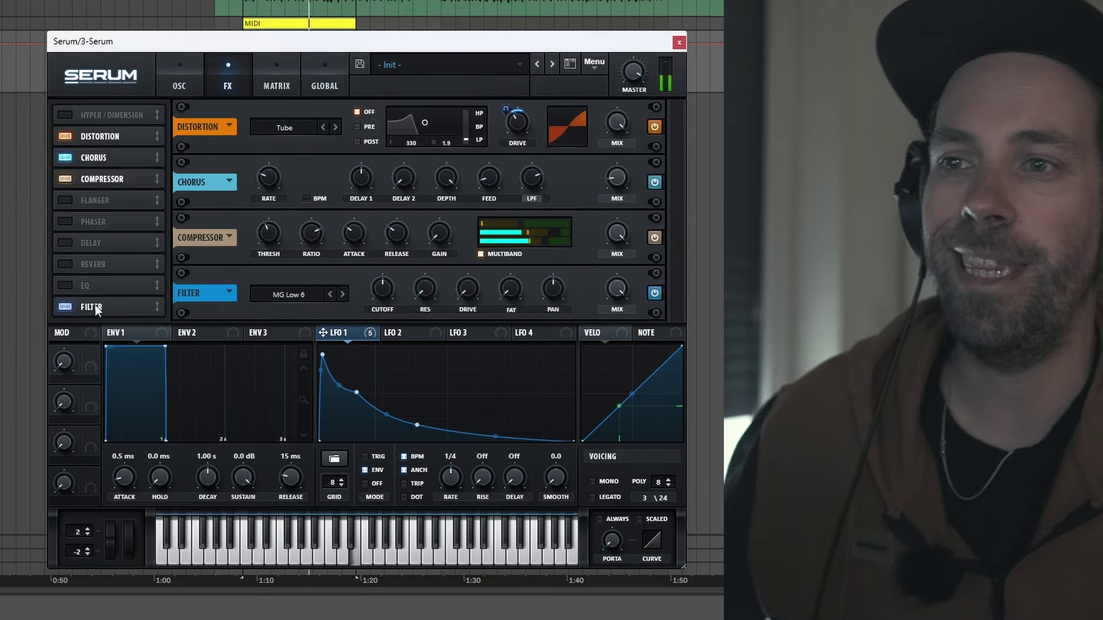
drag(94, 305, 82, 196)
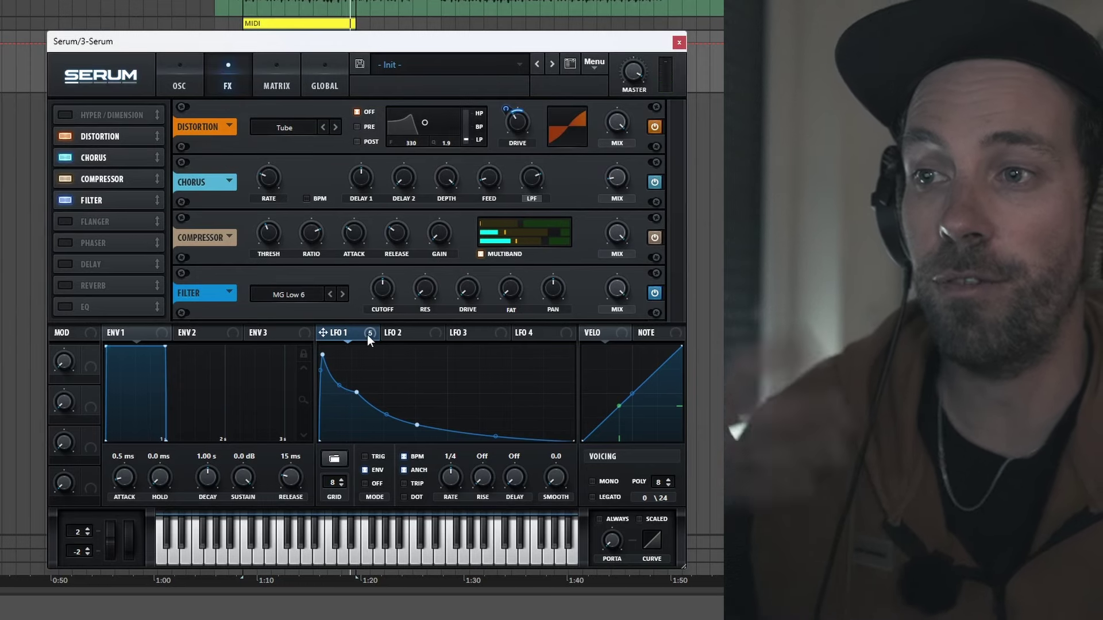
drag(367, 335, 385, 291)
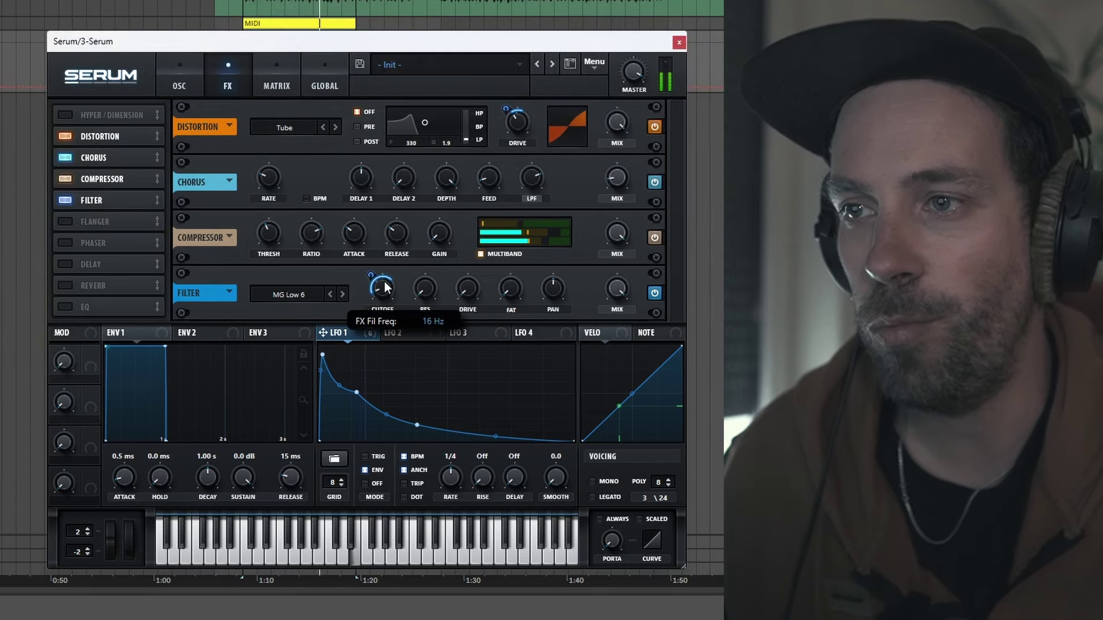
drag(373, 276, 372, 272)
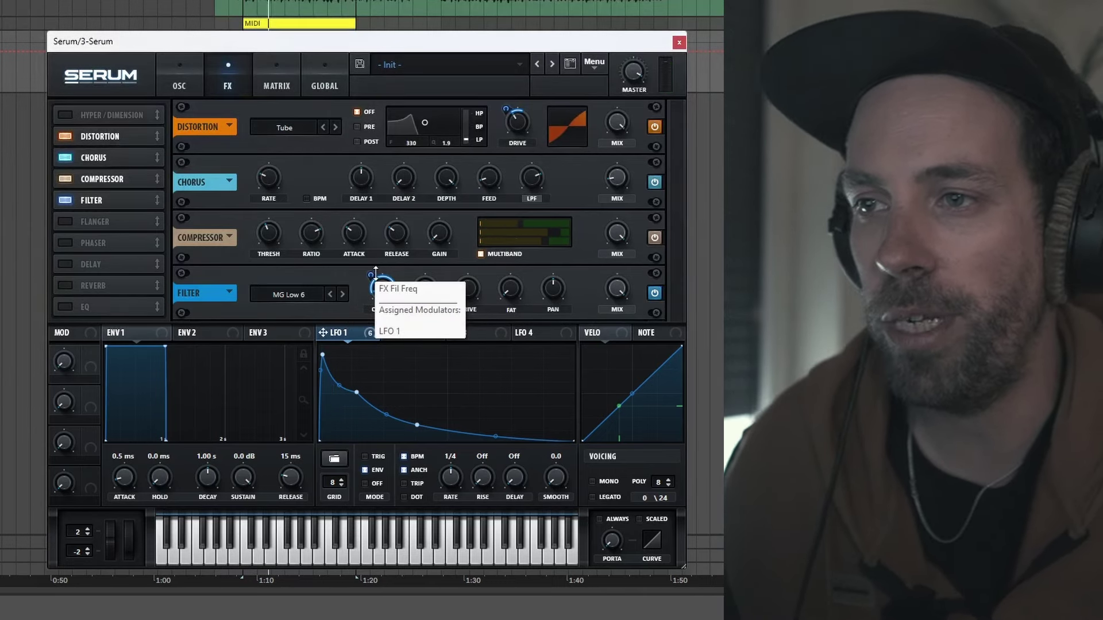
Set LFO 1's modulation depth on the effects filter cutoff to about 67.
drag(371, 276, 371, 273)
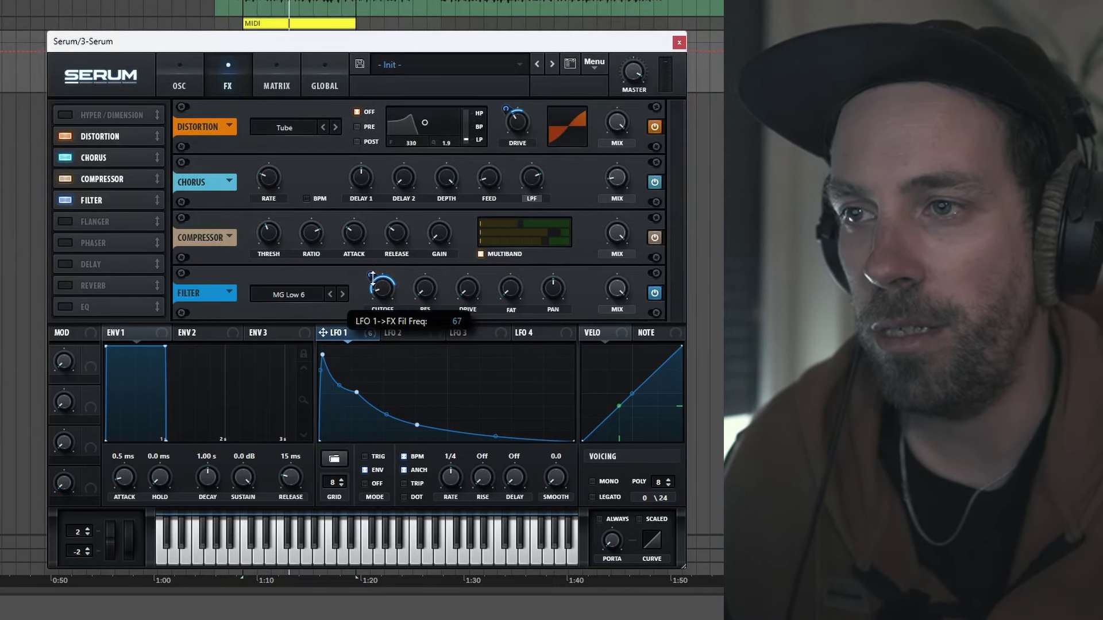
click(387, 287)
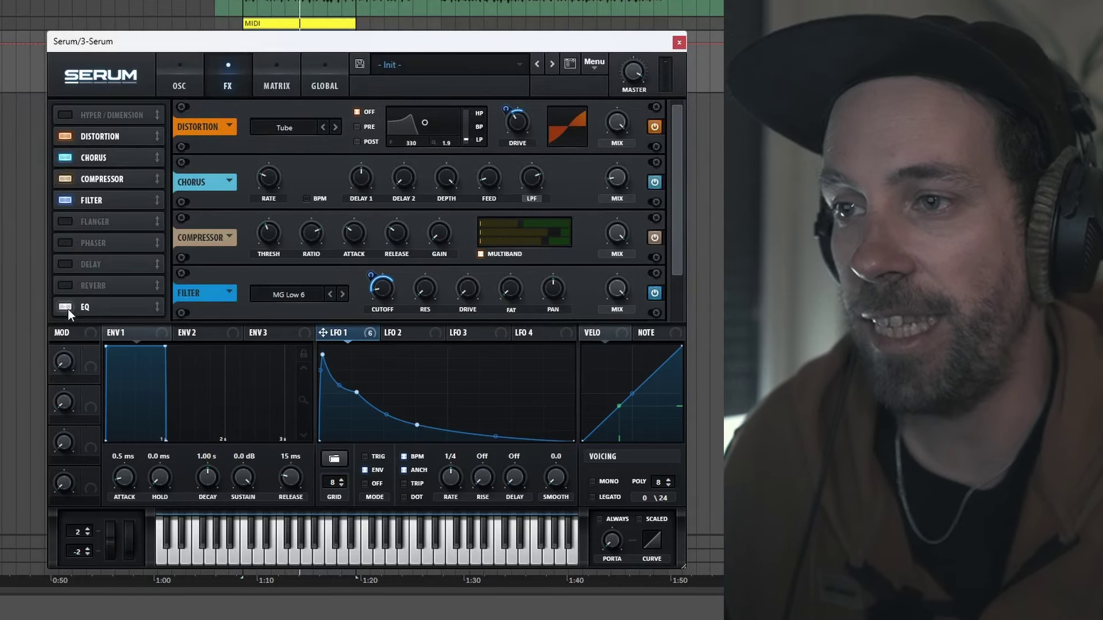
Enable the EQ after the filter, make its high band a bell, and roughly position that band's boost.
click(132, 308)
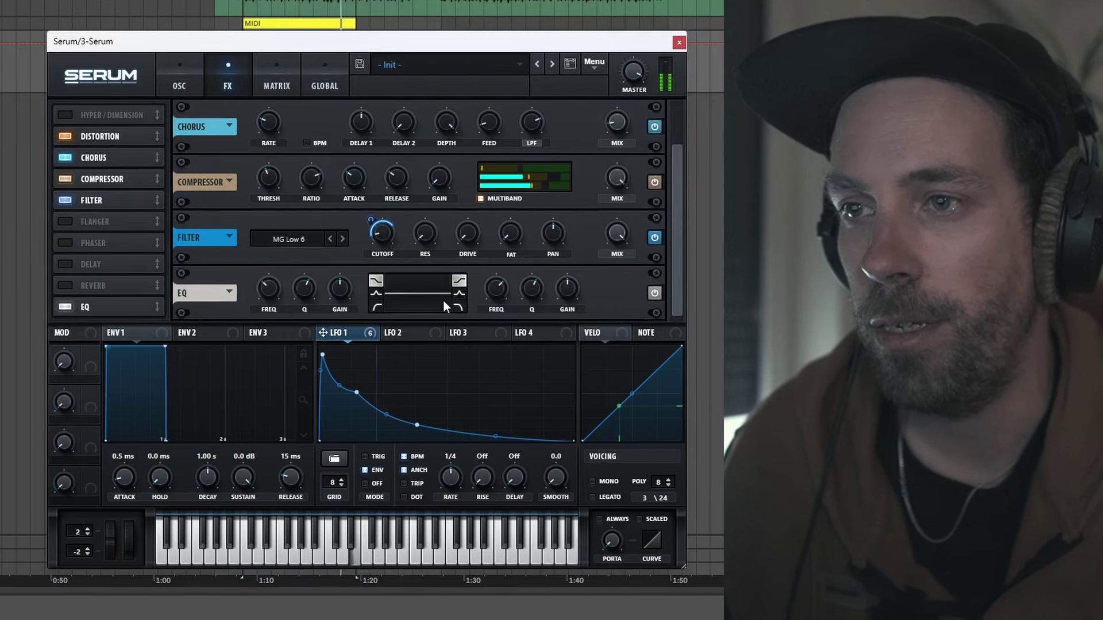
click(458, 293)
drag(563, 288, 560, 306)
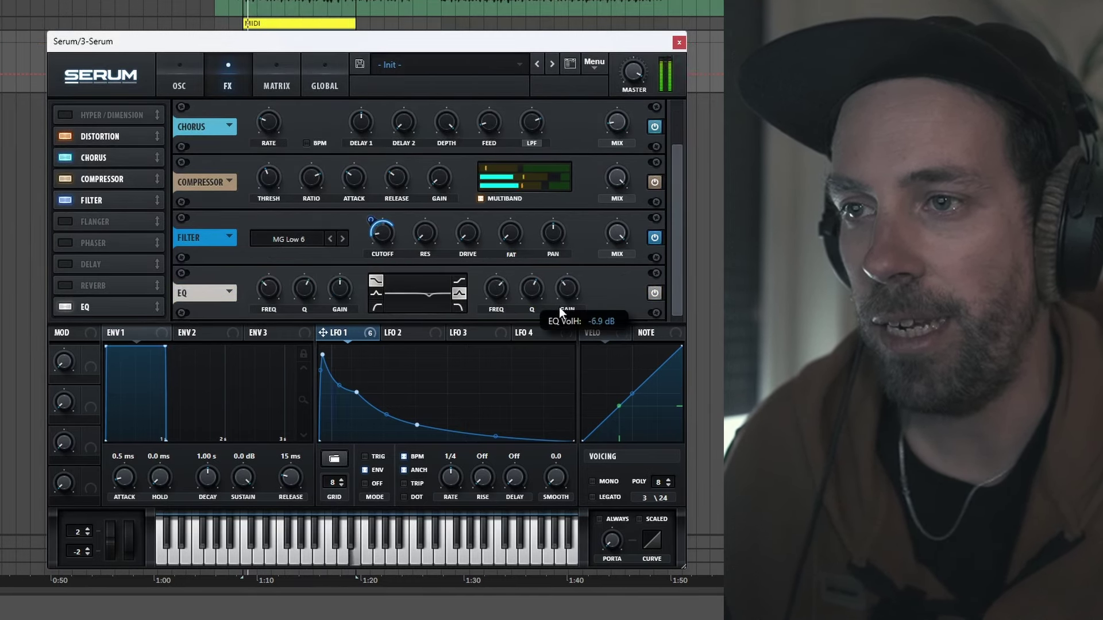
drag(504, 285, 565, 299)
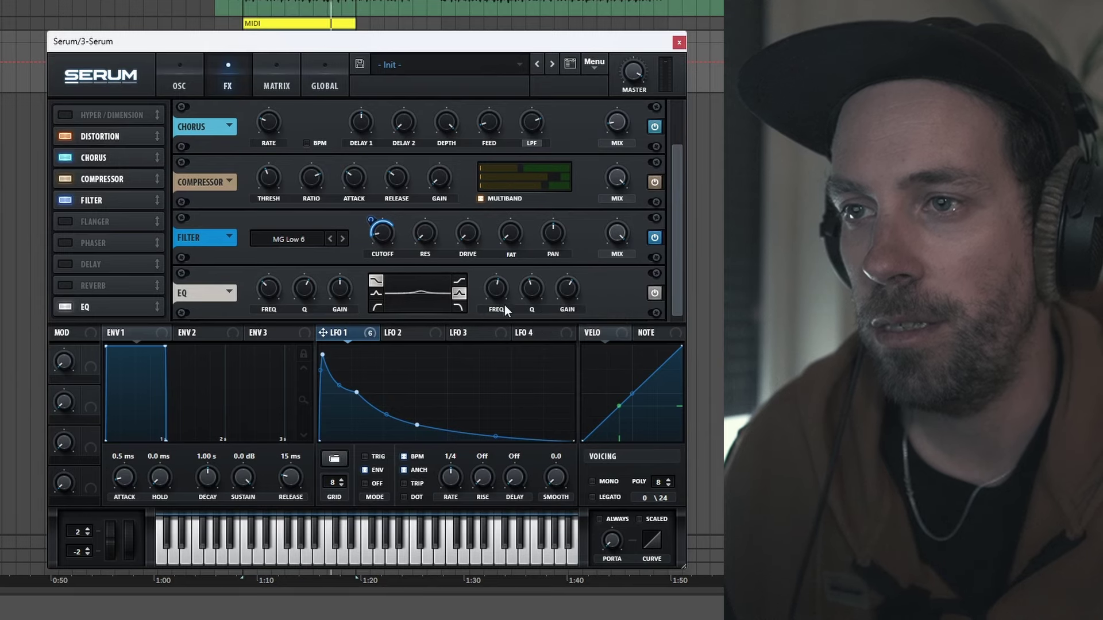
Tune the EQ's high band to about 1467 Hz and reduce its gain to a slight boost while playing the bass.
mouse_move(498, 295)
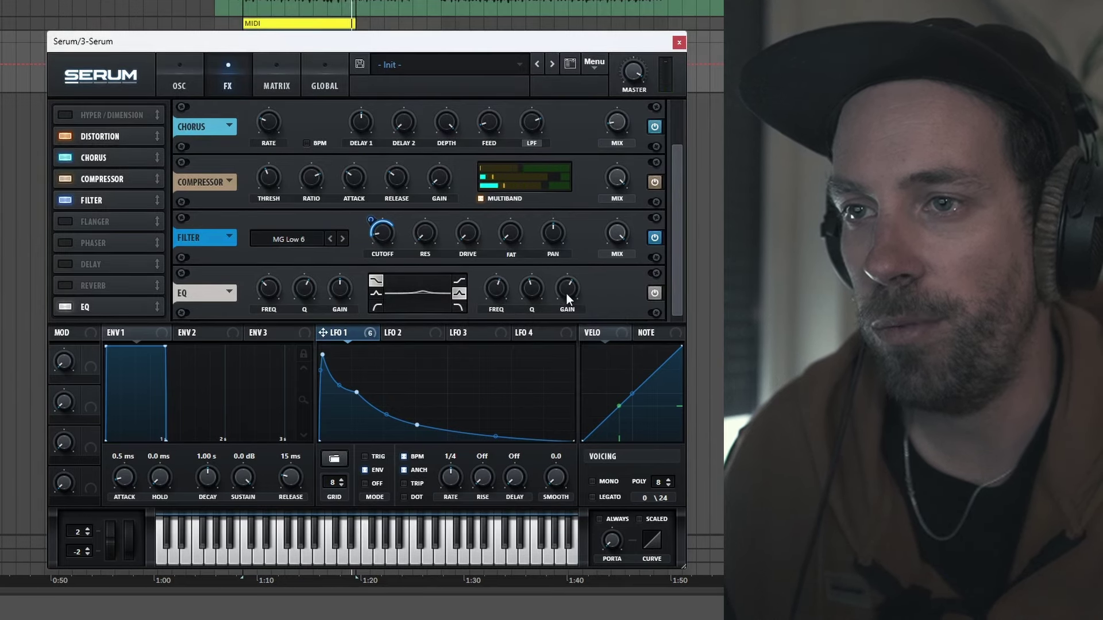
key(space)
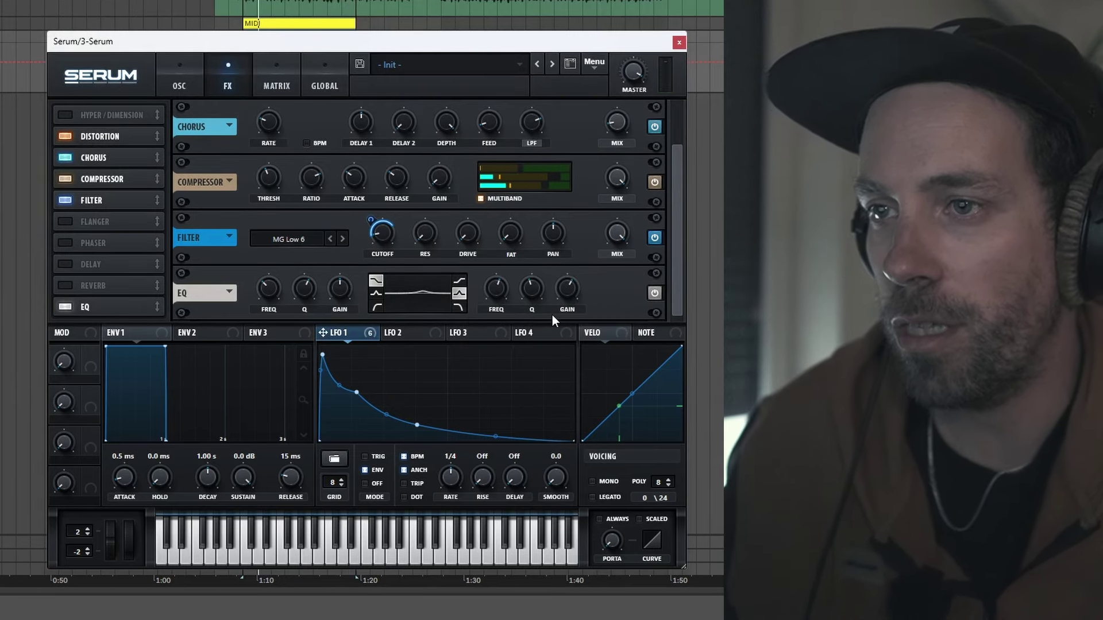
mouse_move(494, 292)
mouse_down()
mouse_move(495, 302)
mouse_move(497, 288)
mouse_up()
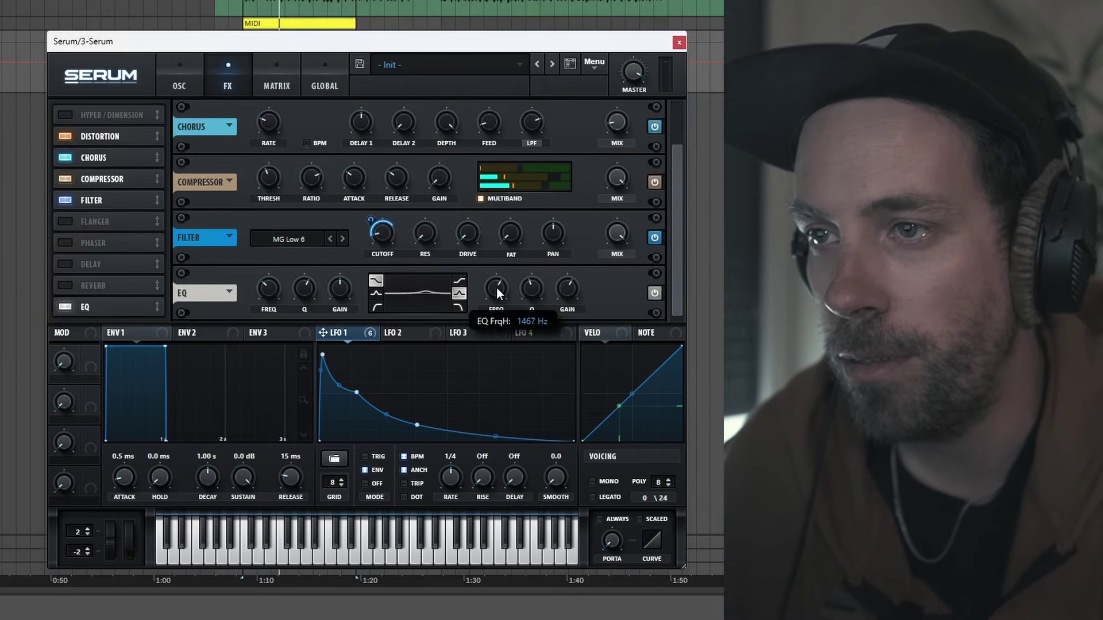
drag(567, 289, 561, 295)
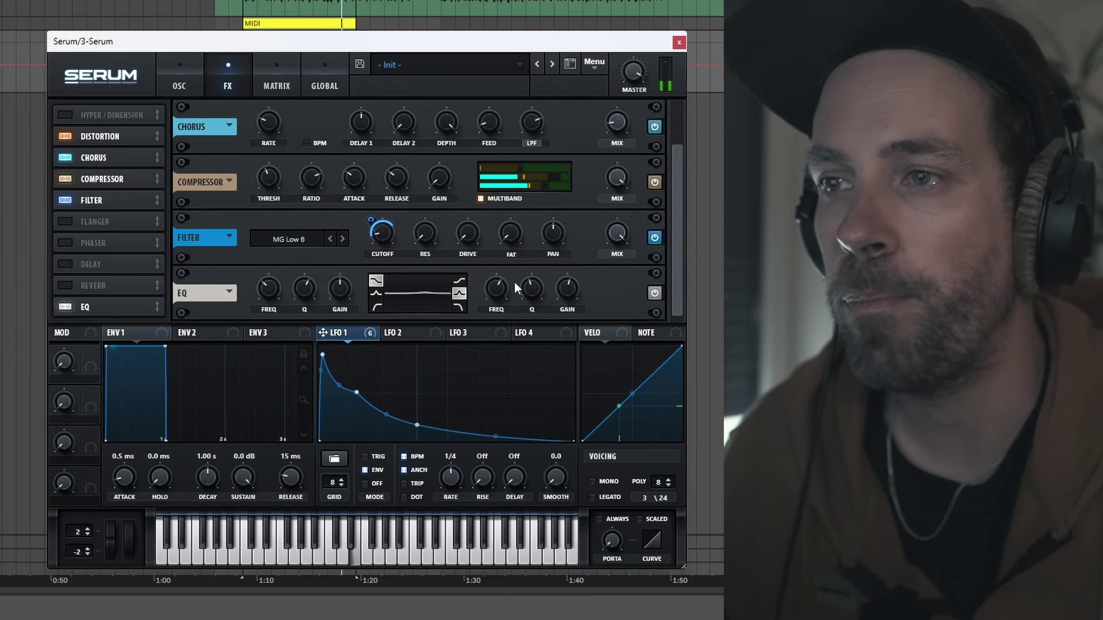
In the Serum track's Pro-Q 3, add a 12 dB/oct high cut at about 860 Hz during playback.
click(192, 92)
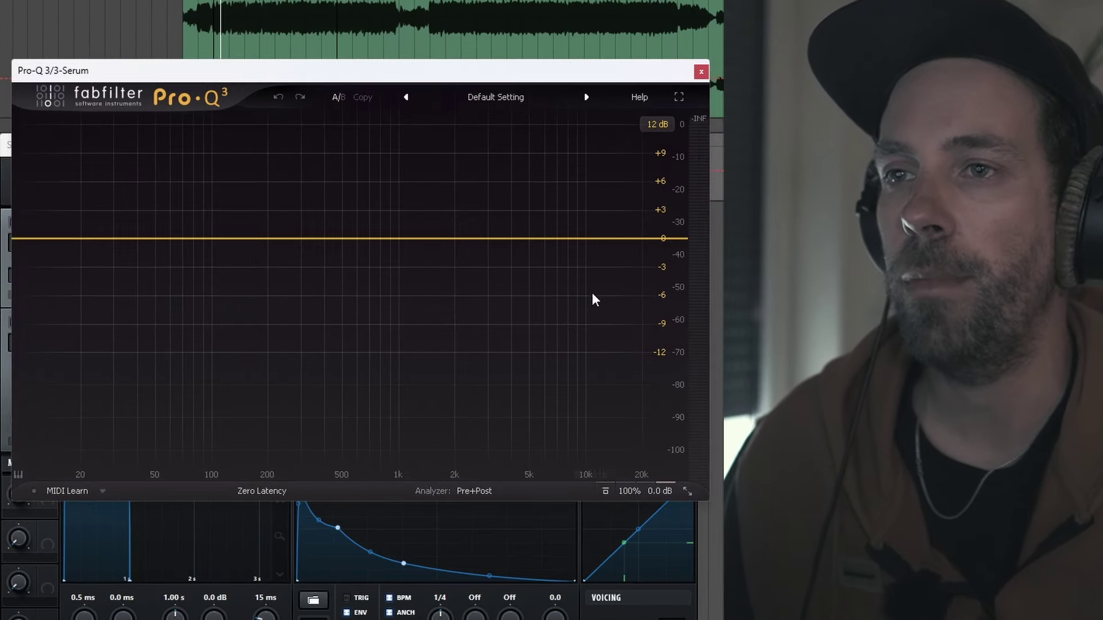
key(space)
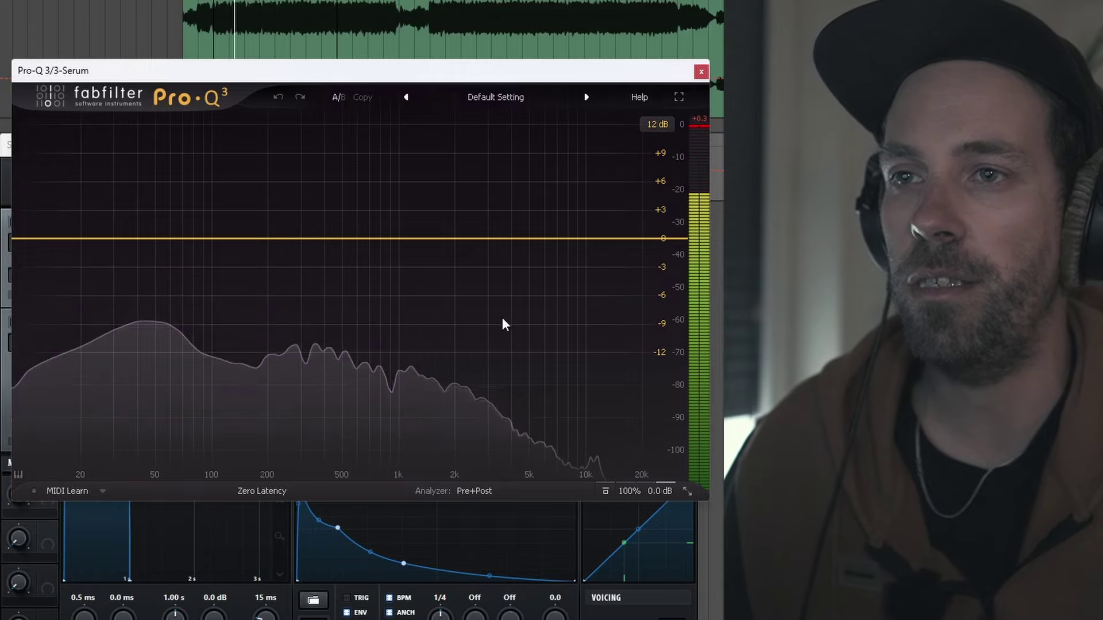
drag(682, 242, 477, 252)
drag(409, 425, 533, 425)
drag(420, 247, 386, 240)
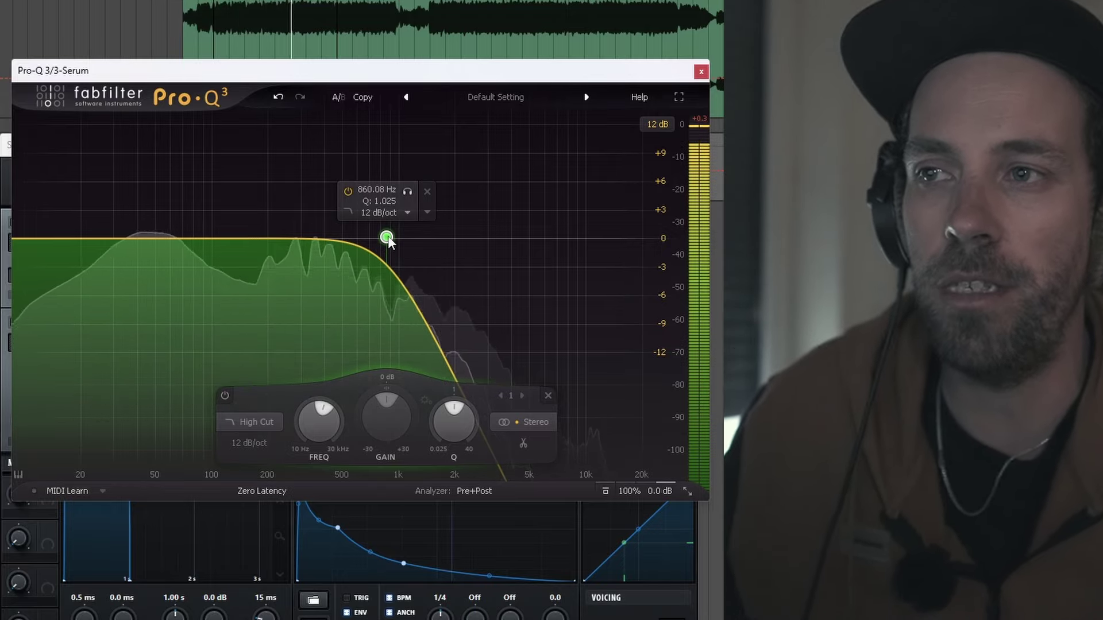
drag(387, 237, 383, 237)
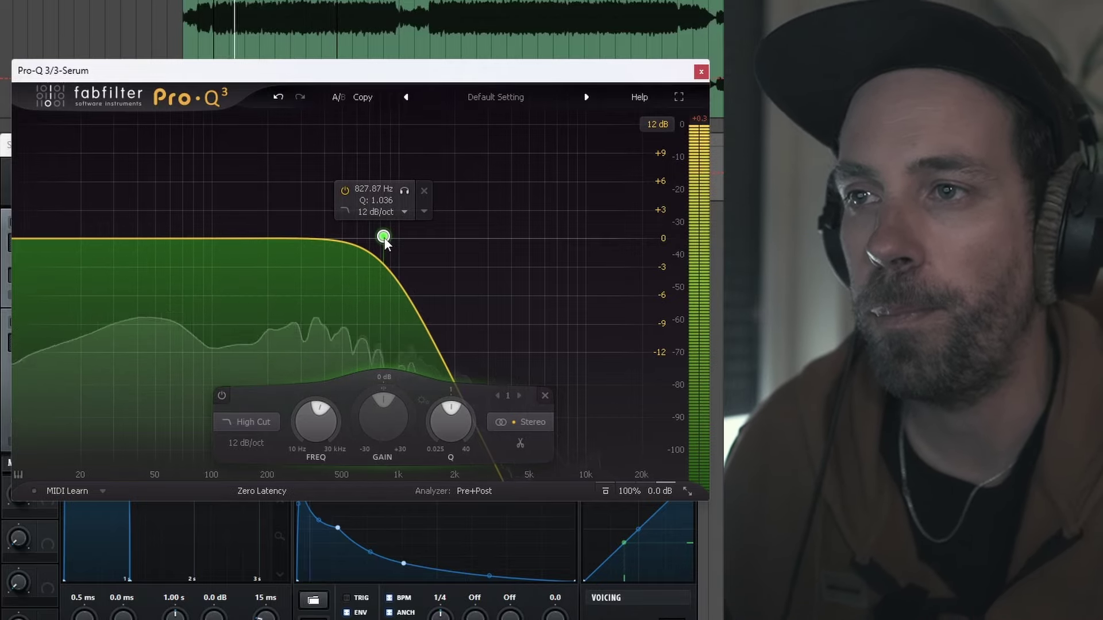
drag(386, 237, 389, 238)
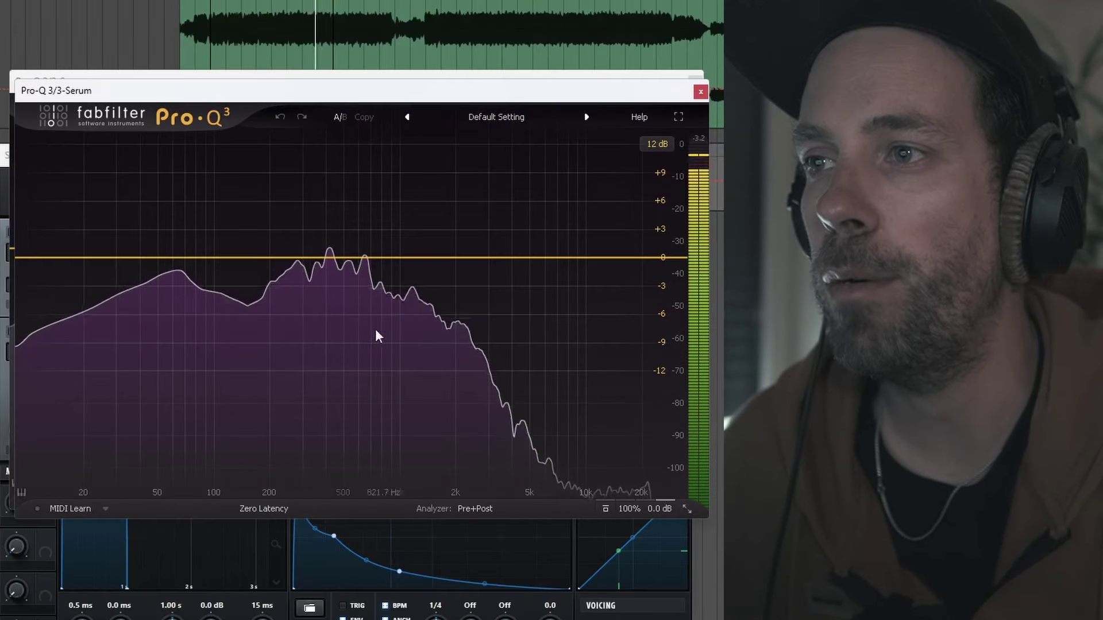
Add a 48 dB/oct stereo low cut at about 92 Hz in the Pro-Q 3 that follows OTT.
key(space)
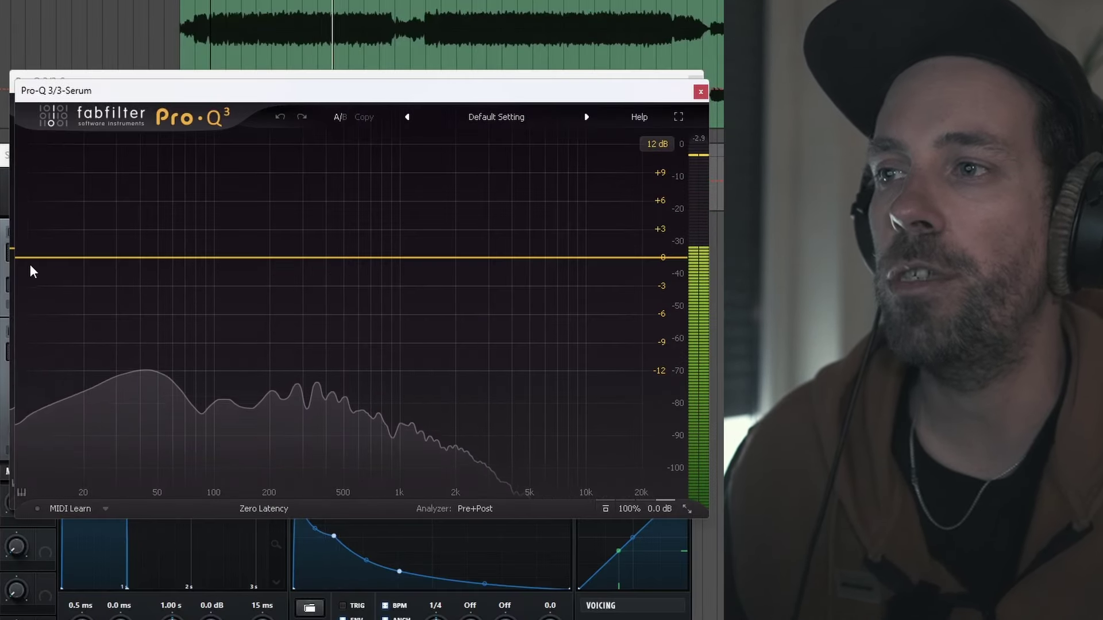
click(27, 258)
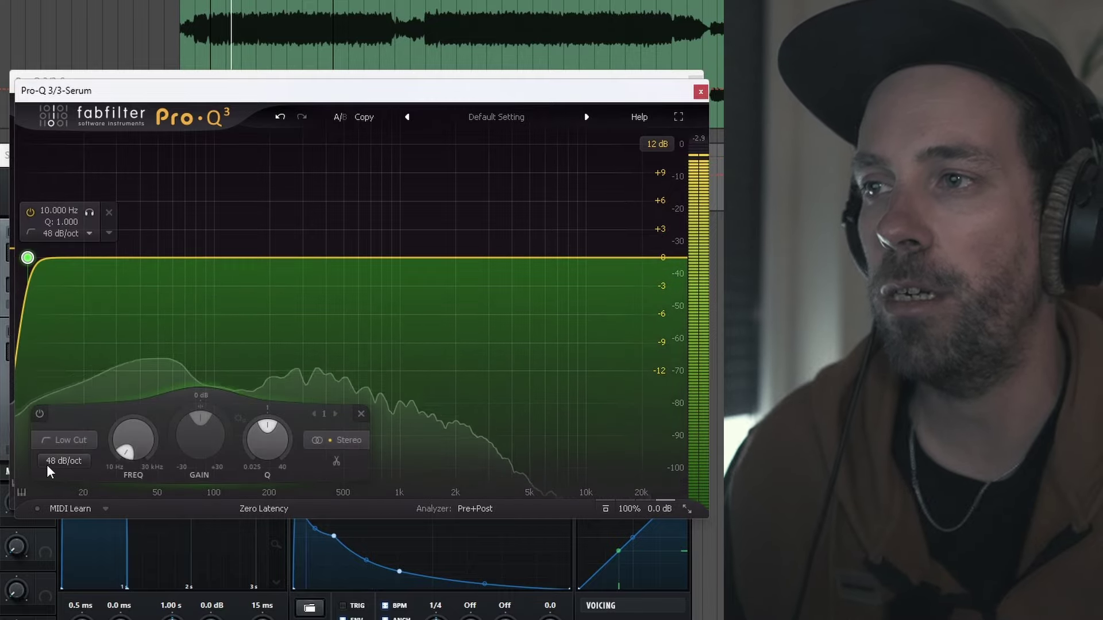
drag(26, 260, 204, 266)
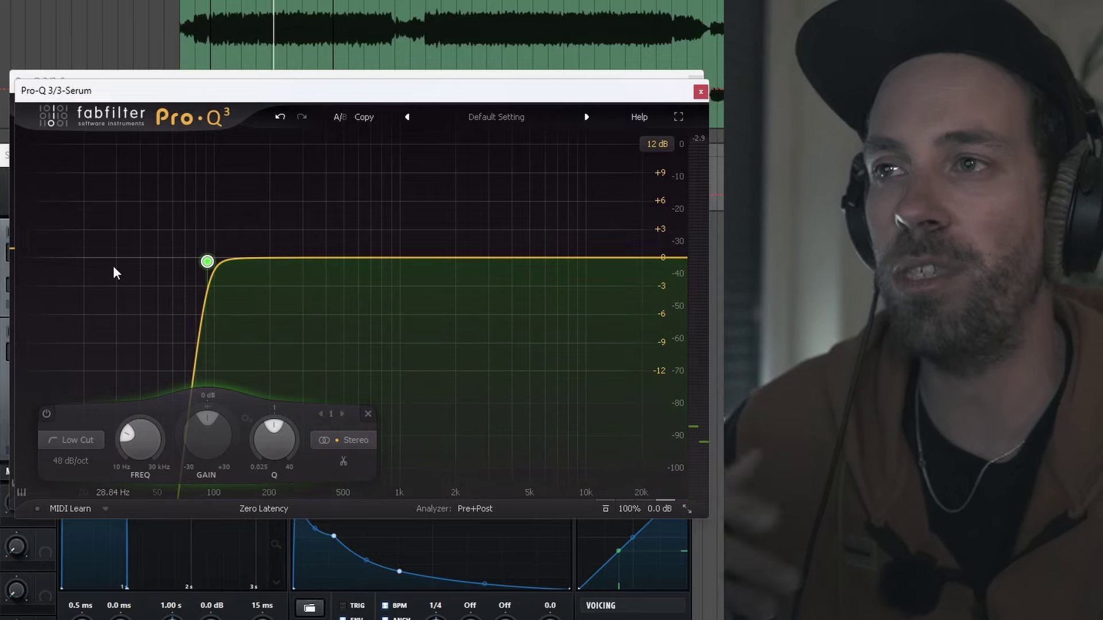
mouse_move(198, 245)
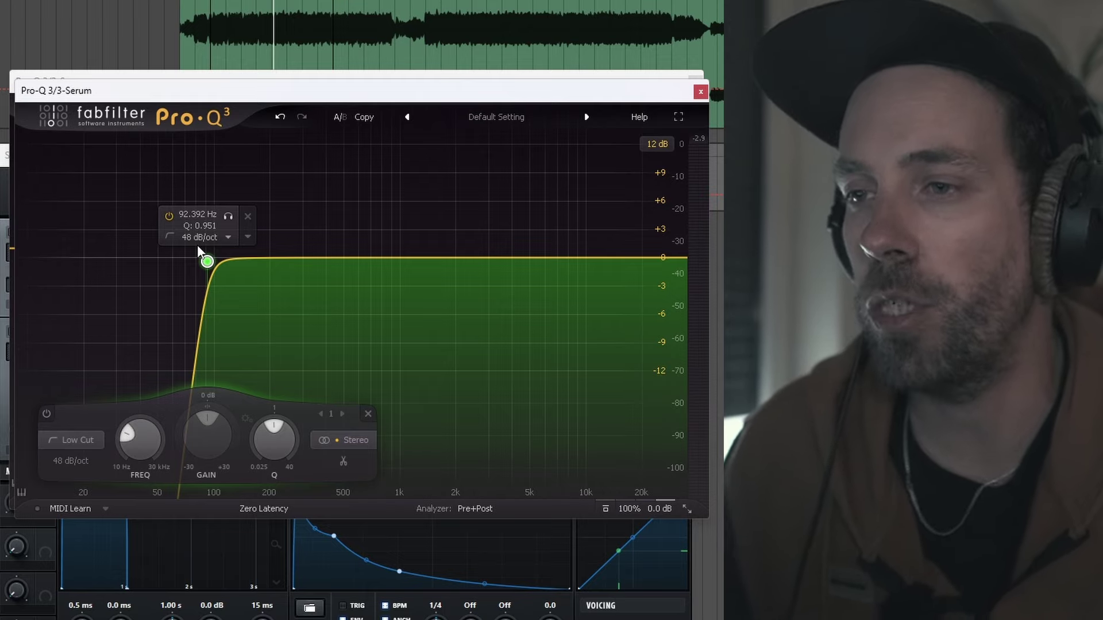
Add a steep side-only low cut above the stereo low cut's frequency and shift the stereo cut slightly higher.
key(space)
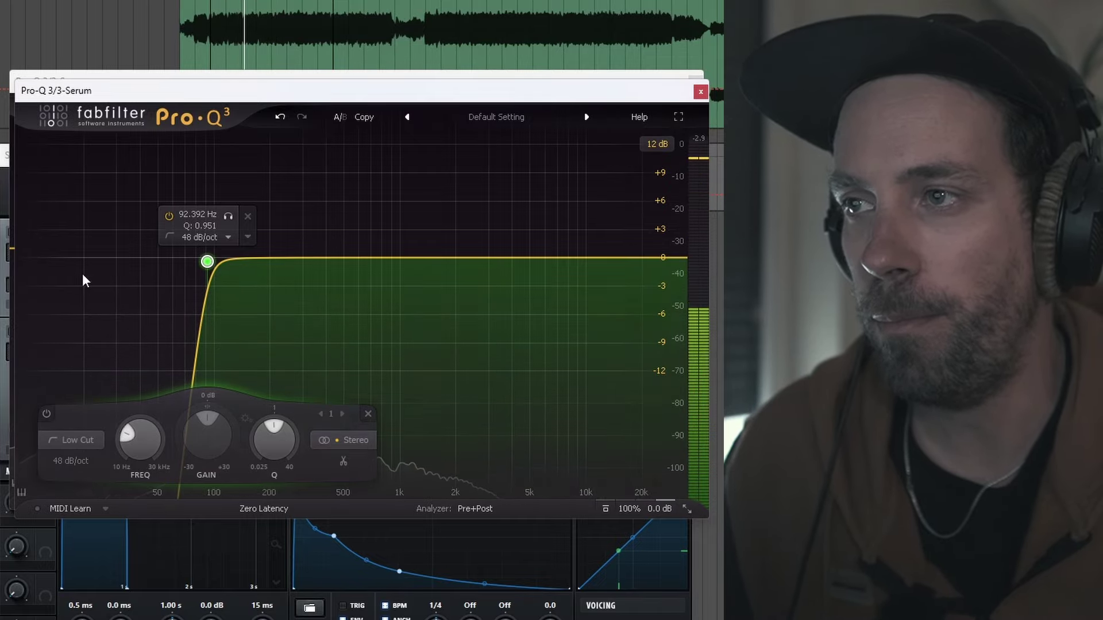
double_click(44, 256)
click(336, 441)
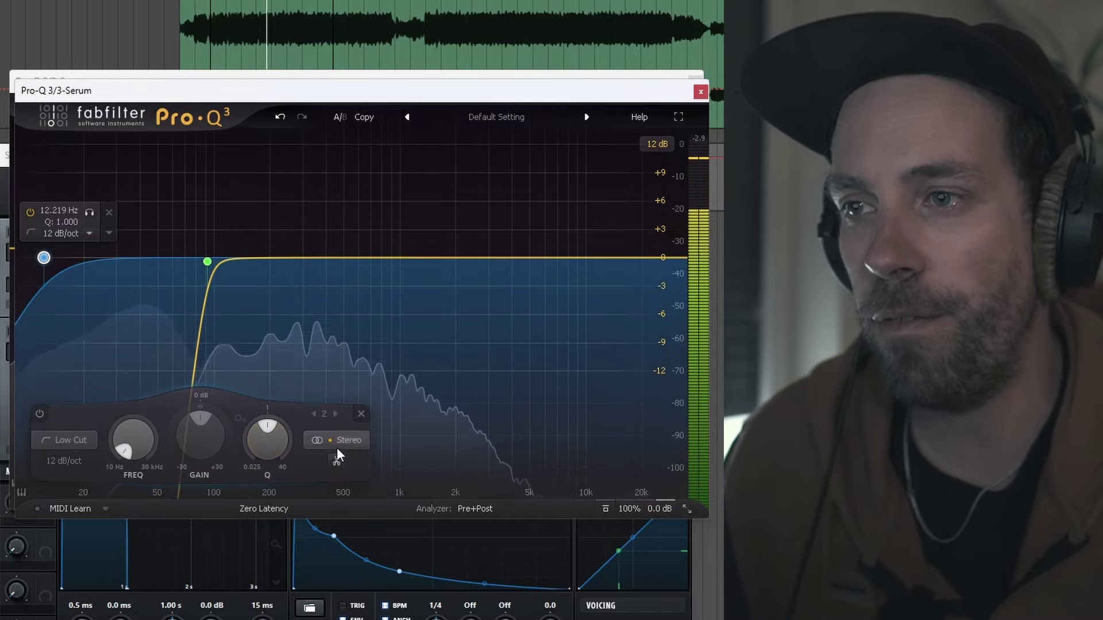
click(338, 452)
drag(44, 257, 214, 261)
scroll(237, 258, up, 6)
click(207, 262)
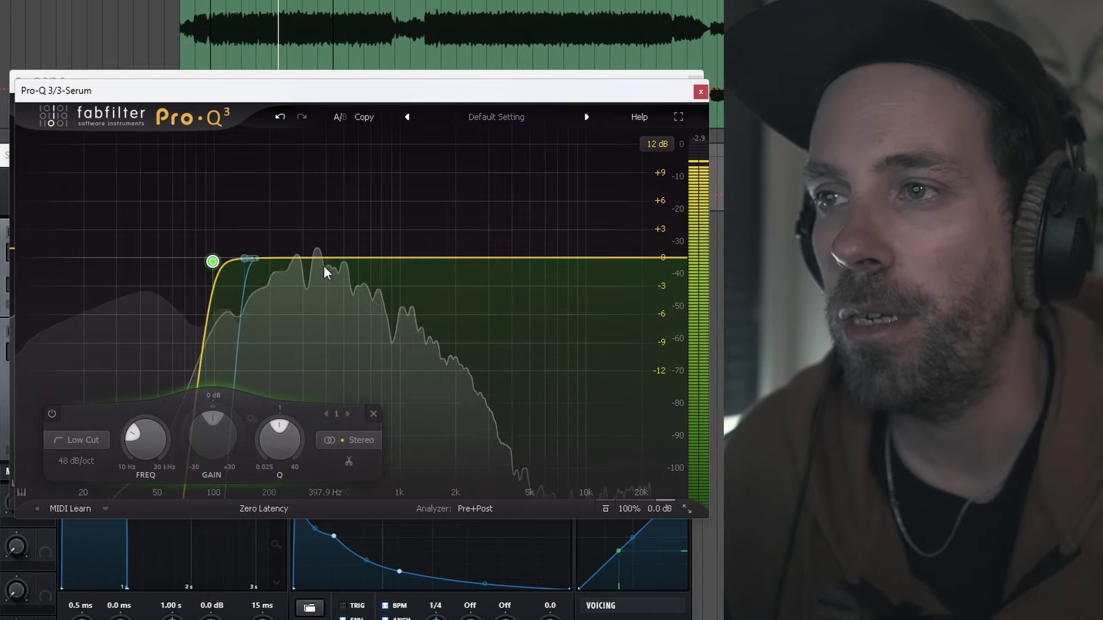
Add a side-only bell boost of about 3.9 dB at about 957 Hz with a Q of 1.14.
double_click(404, 257)
click(543, 440)
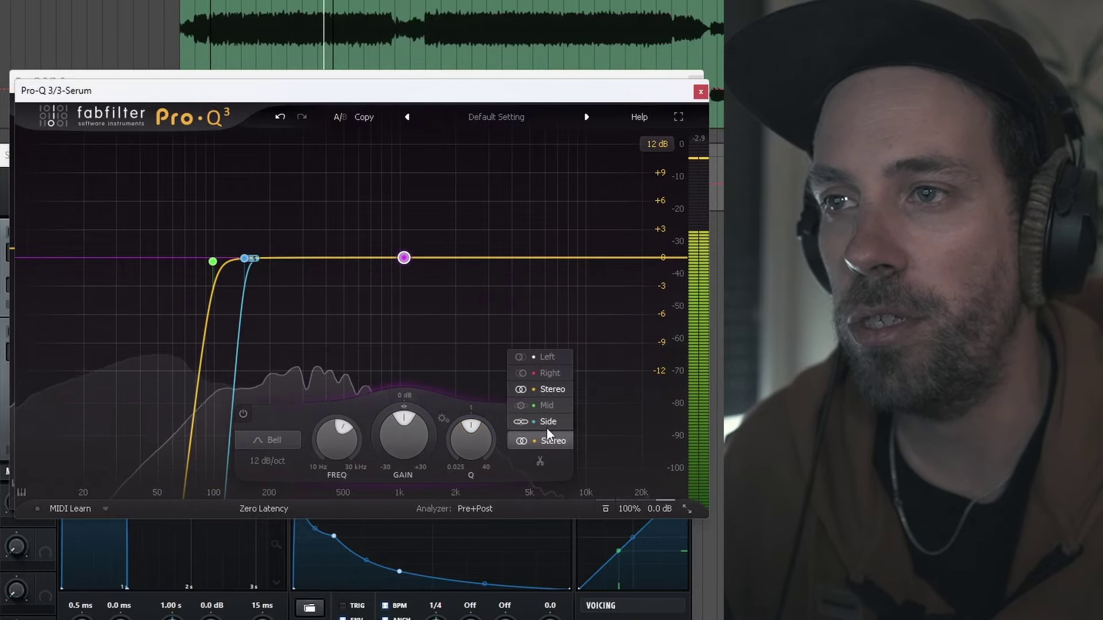
click(543, 425)
drag(404, 258, 402, 222)
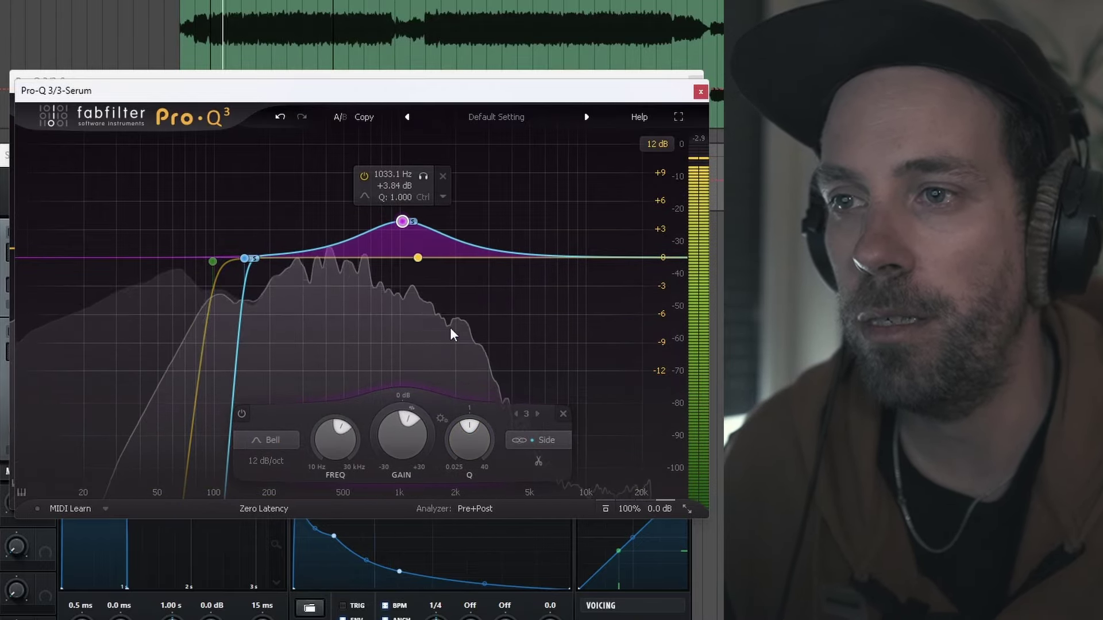
drag(480, 451, 480, 470)
mouse_move(402, 222)
mouse_down()
mouse_move(404, 180)
mouse_move(382, 202)
mouse_move(401, 230)
mouse_up()
scroll(462, 437, up, 3)
key(space)
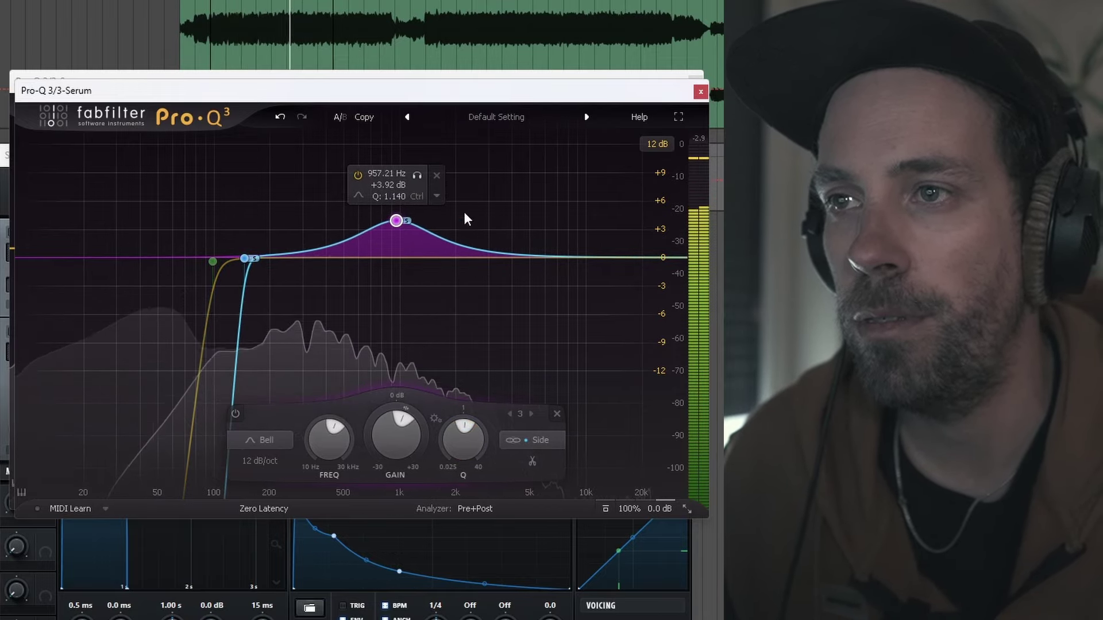
Close both Pro-Q 3 windows and reshape LFO 1's decay, adjusting its middle points and making the tail fall faster.
click(700, 92)
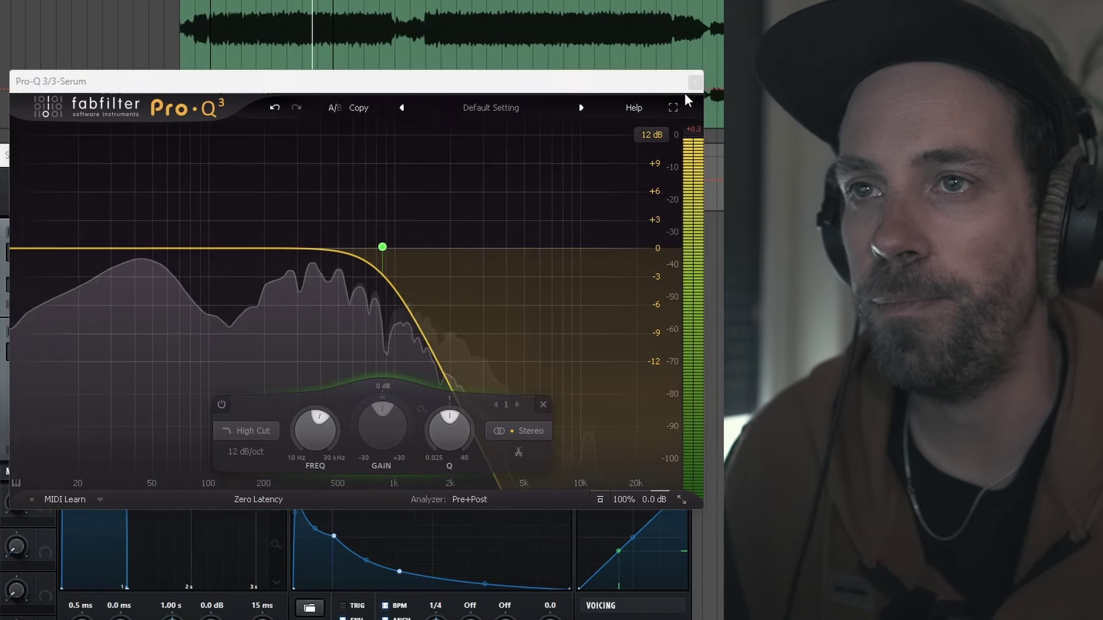
click(695, 84)
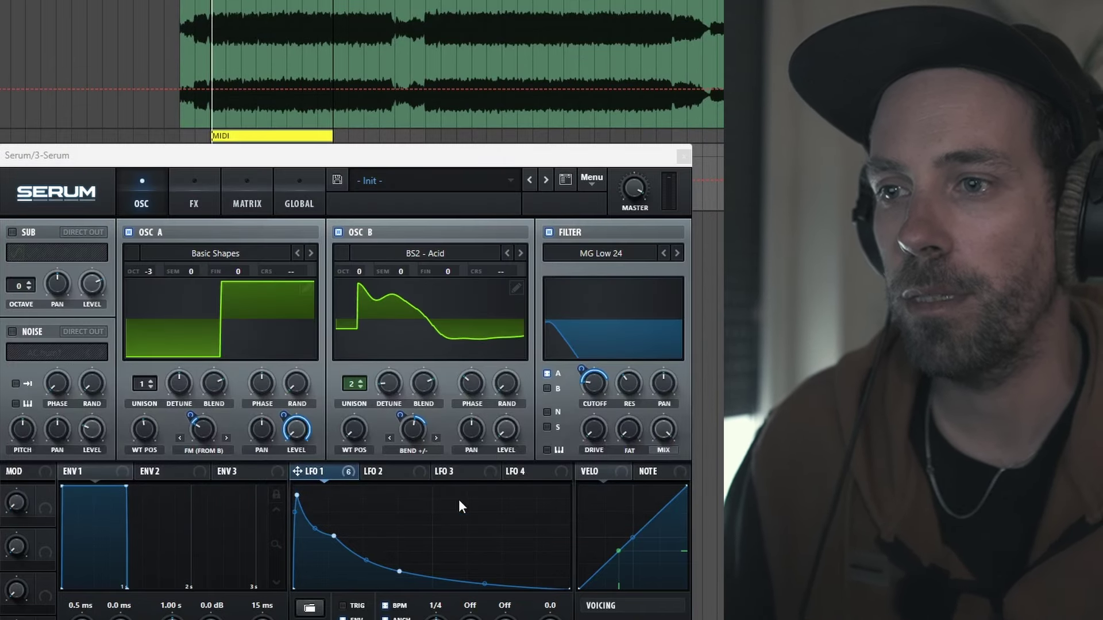
drag(399, 571, 404, 561)
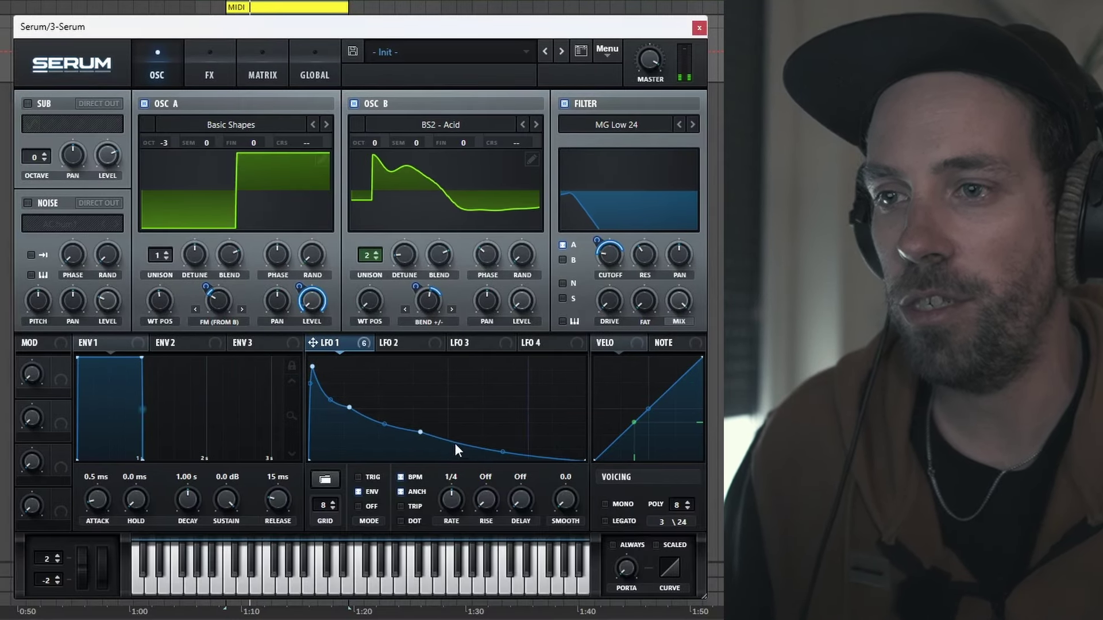
drag(503, 447, 503, 453)
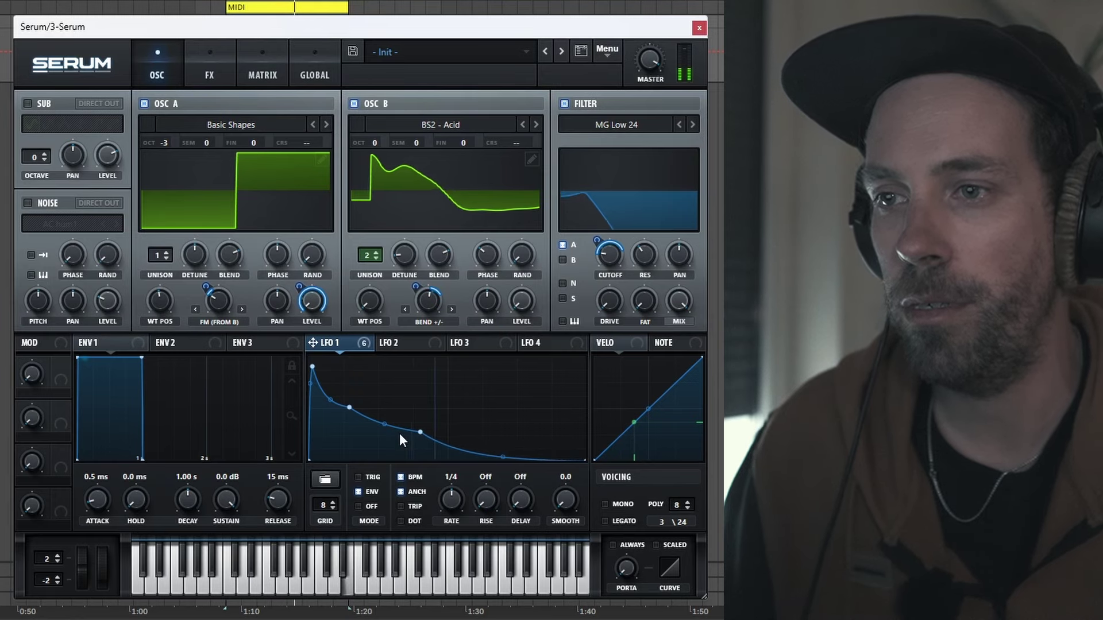
drag(420, 432, 414, 435)
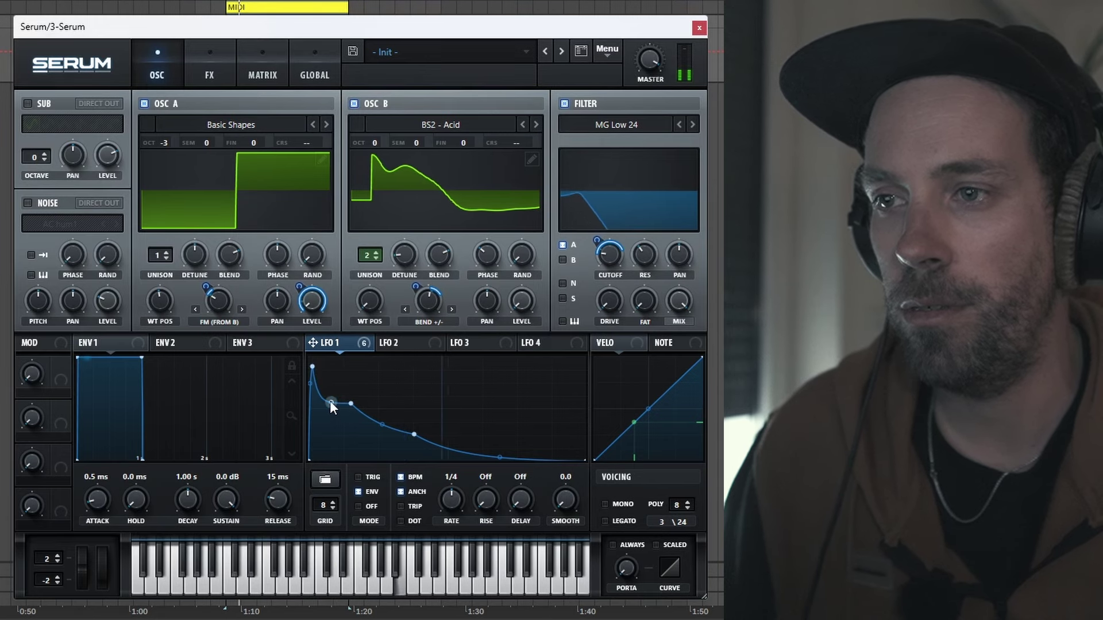
drag(350, 403, 329, 399)
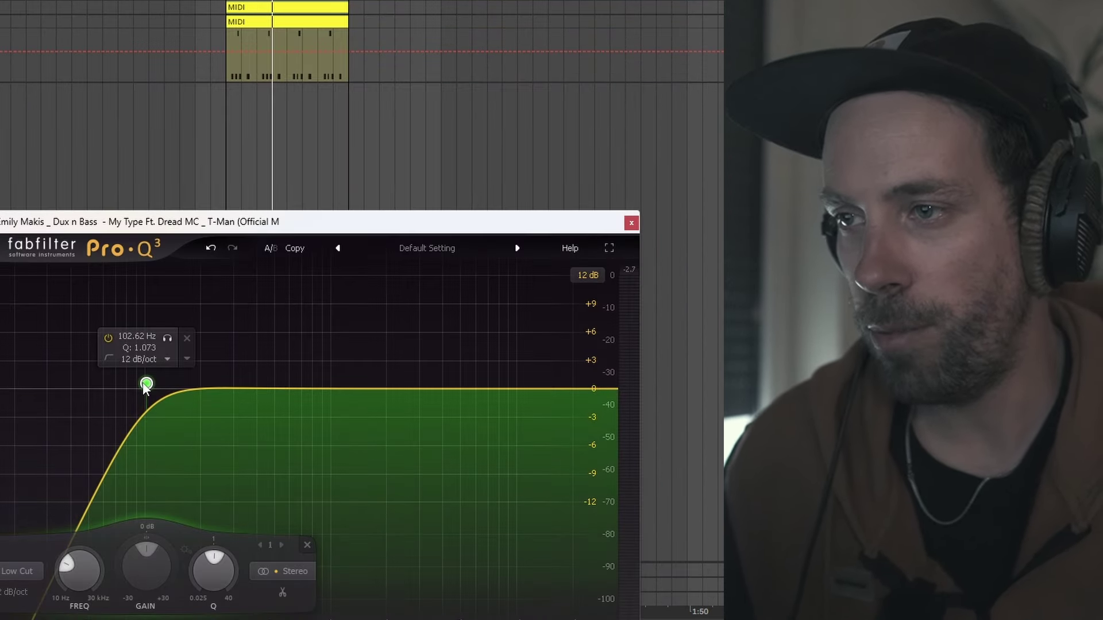
On the reference track's Pro-Q 3, move the low cut far lower and add a low-mid bell dip of about 5 dB.
drag(147, 387, 16, 384)
click(243, 397)
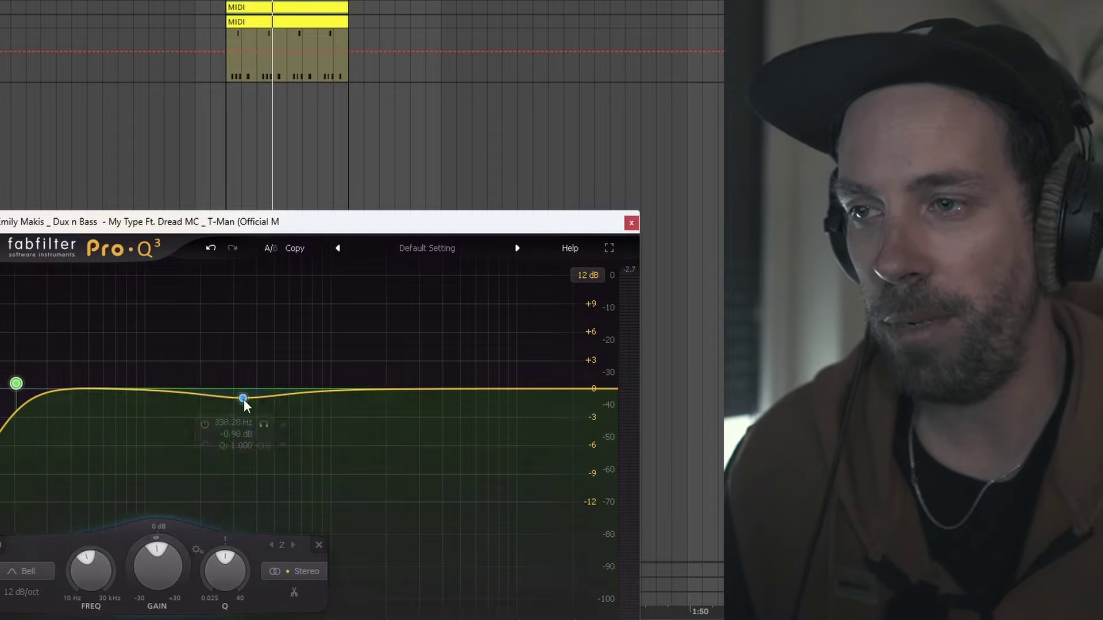
drag(243, 399, 223, 434)
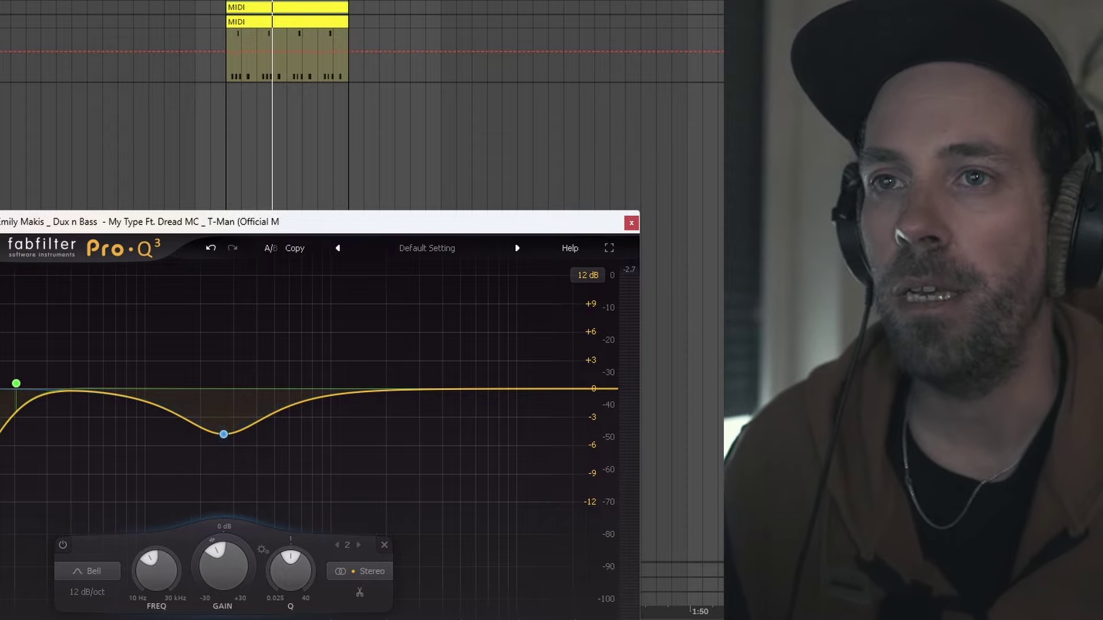
Play the loop from bar 49 to compare the bass with the reference track.
click(536, 48)
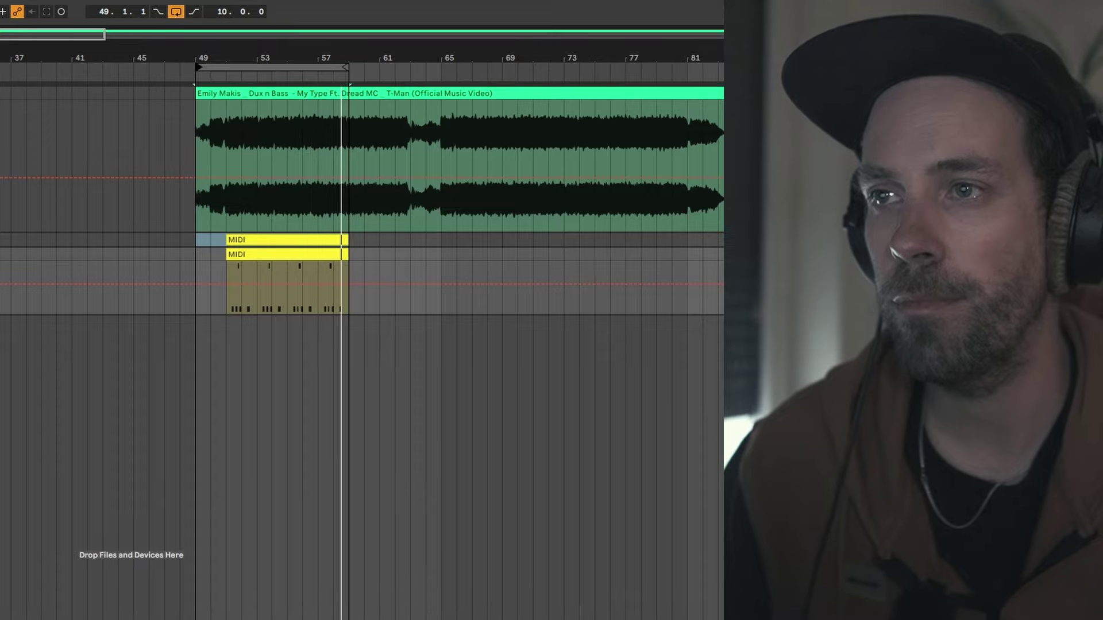
key(space)
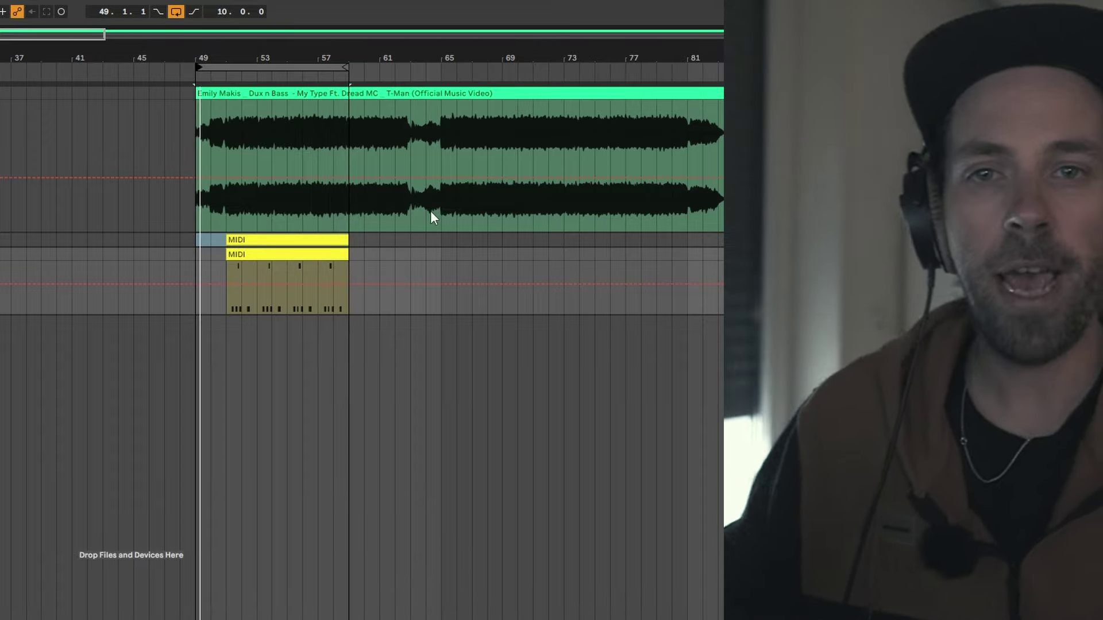